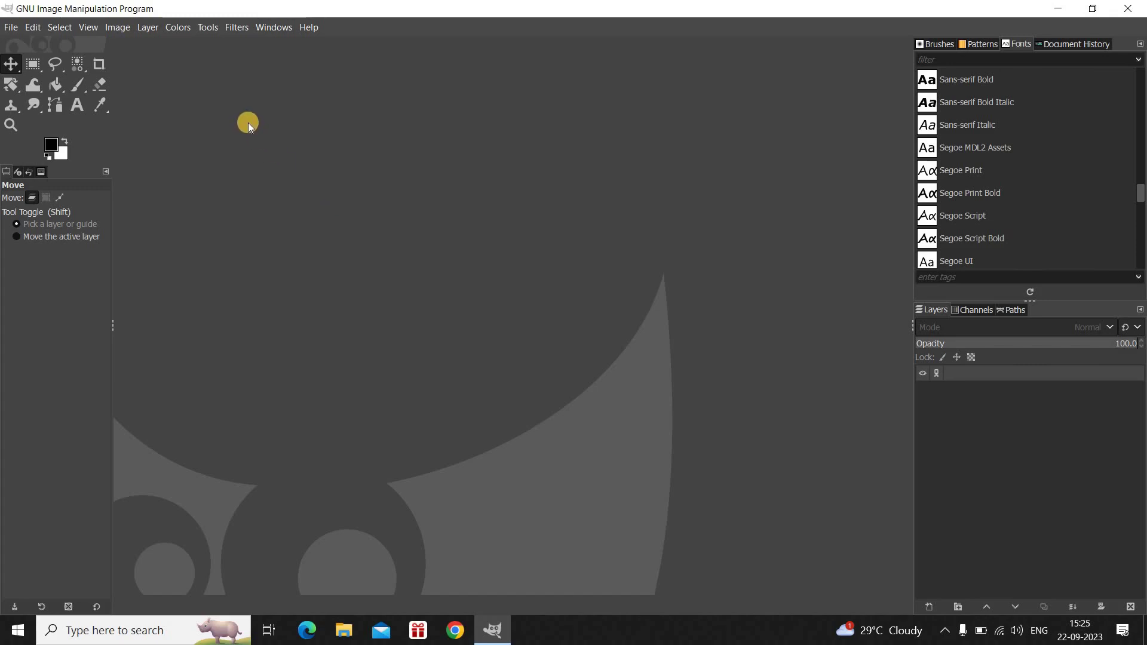
Step: Create a new 1280 × 720 px image with Fill with set to White
click(14, 28)
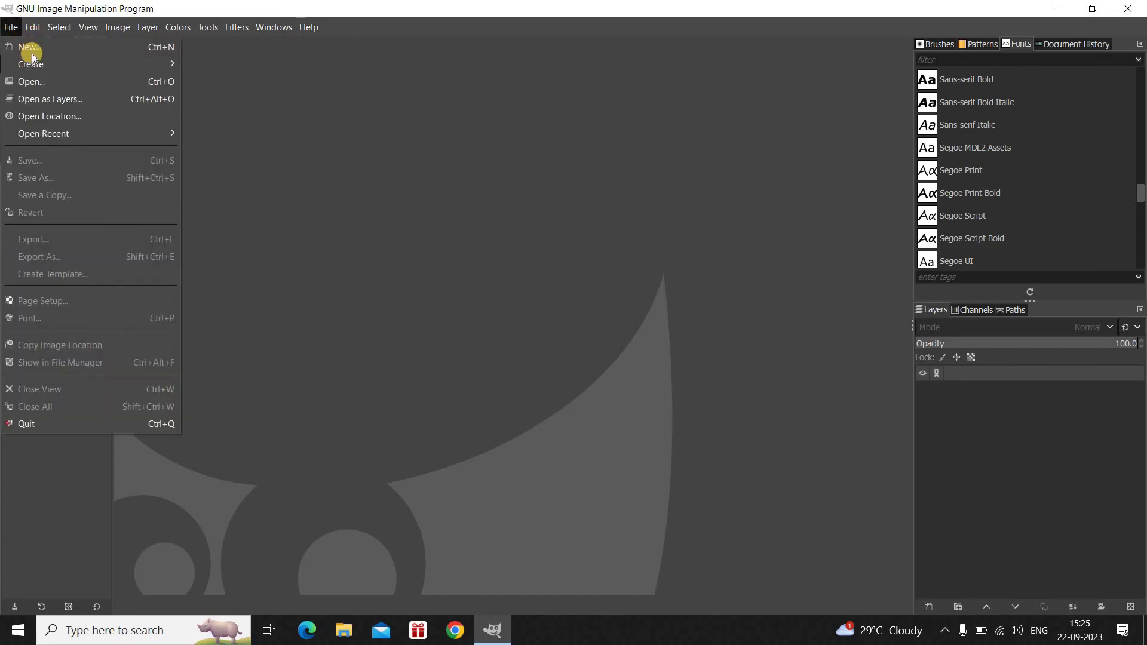
click(30, 48)
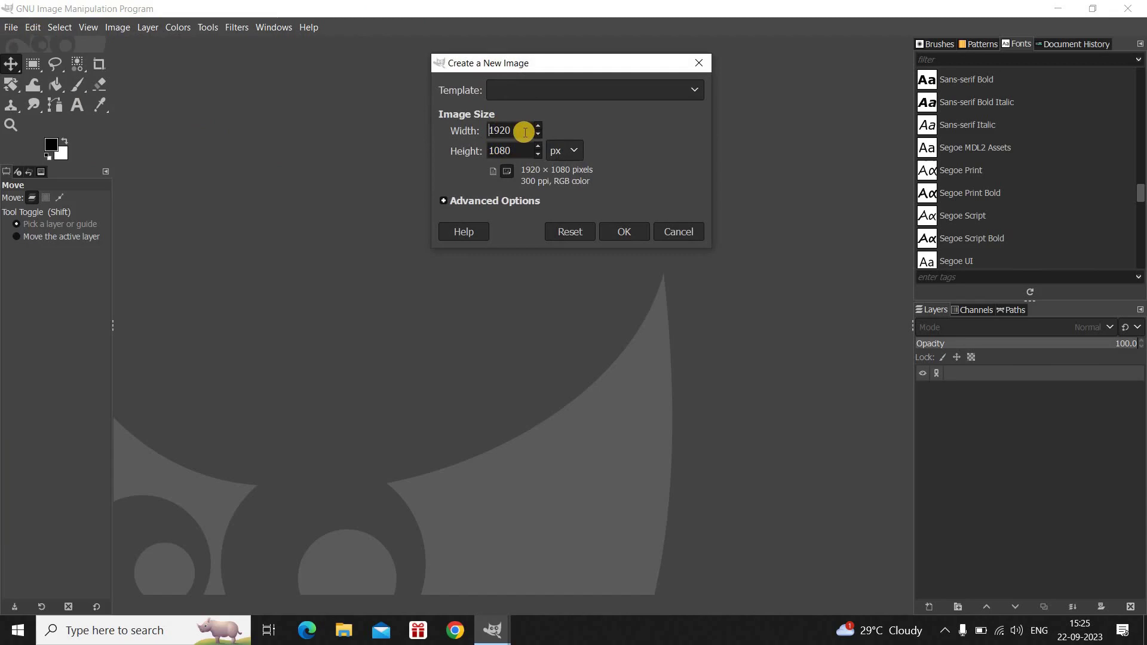
click(524, 132)
key(BackSpace)
key(BackSpace)
key(BackSpace)
text(280)
click(524, 152)
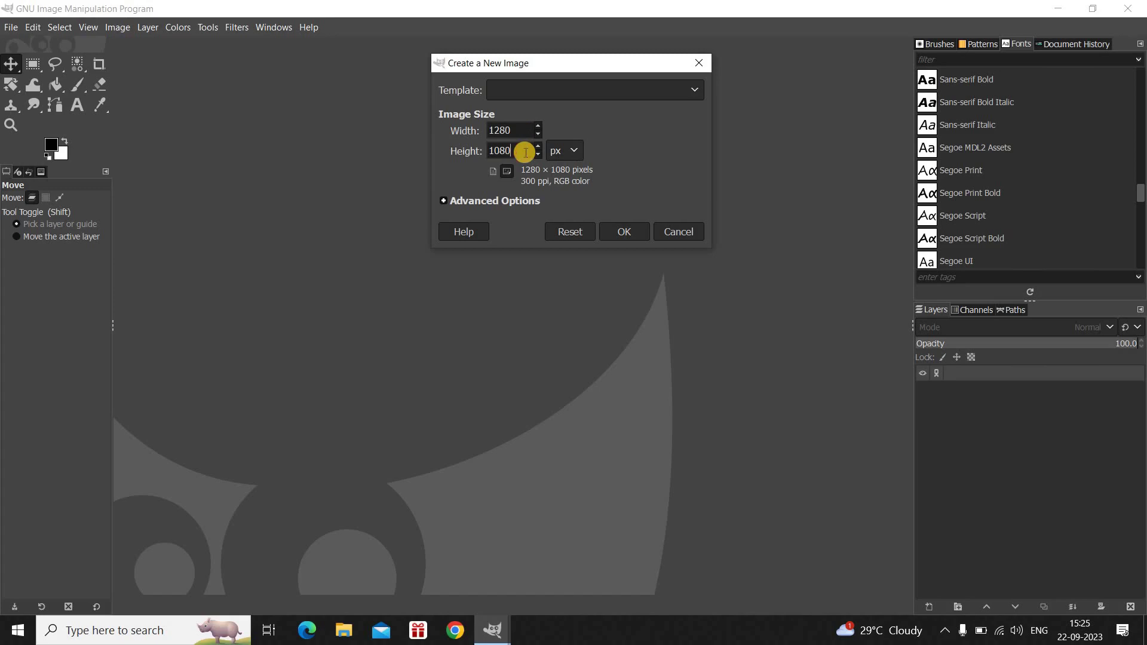
key(BackSpace)
key(BackSpace)
key(BackSpace)
key(BackSpace)
text(720)
click(515, 200)
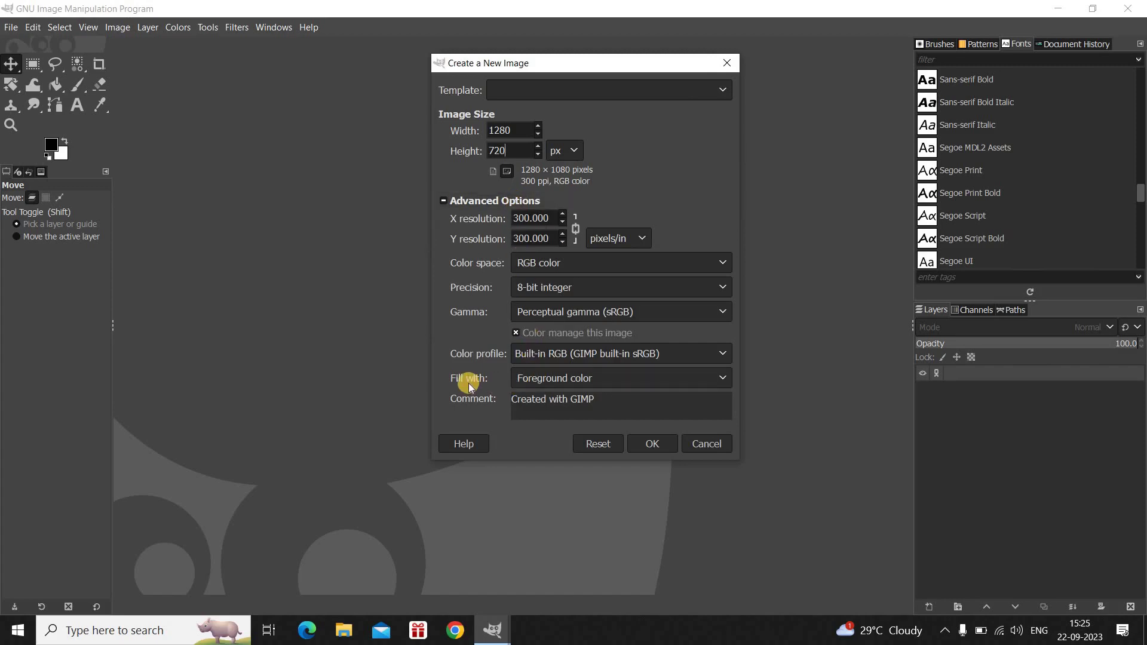
click(573, 382)
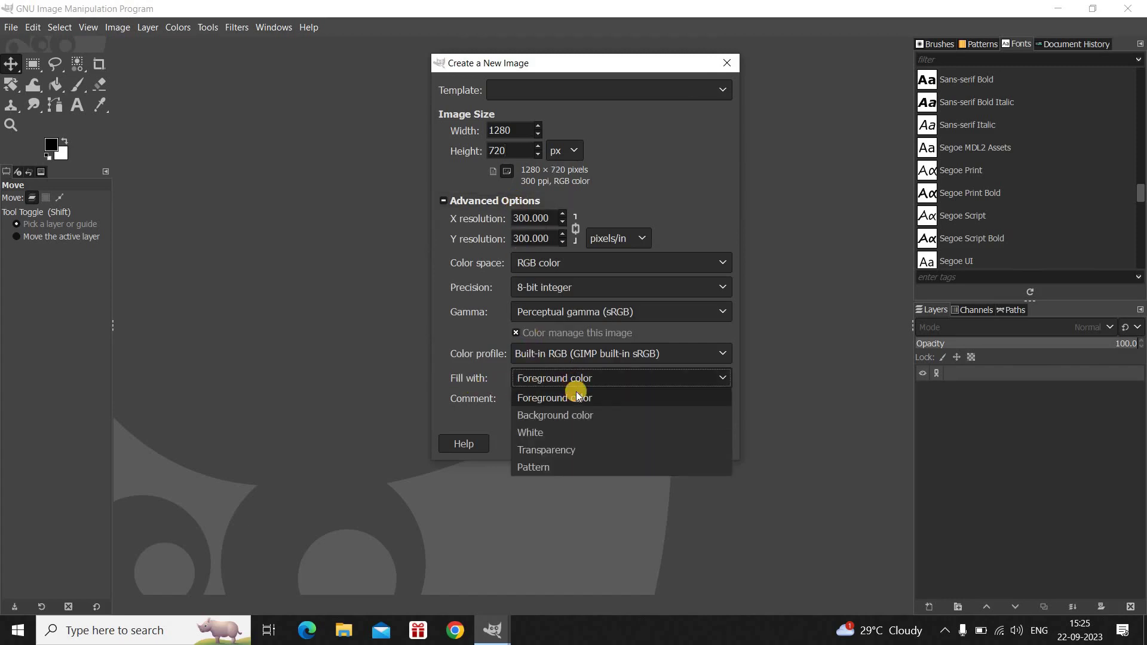
click(598, 430)
click(647, 442)
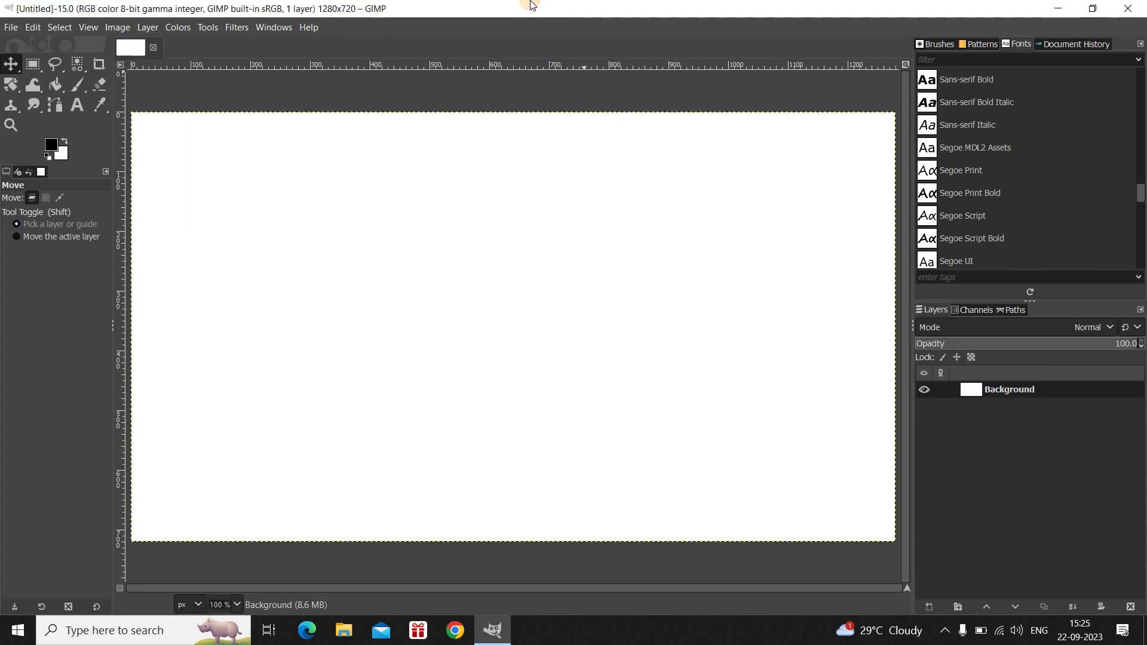
Step: Zoom out and drag a text box across the upper middle of the canvas with the Text tool
key(minus)
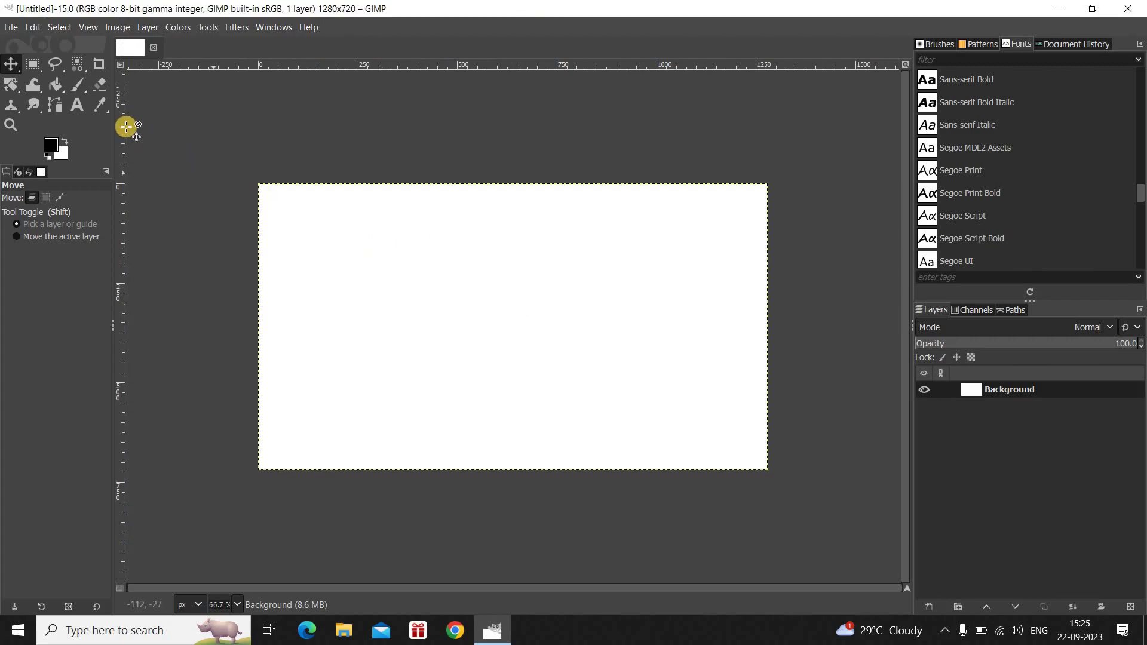
click(77, 103)
drag(318, 242, 687, 389)
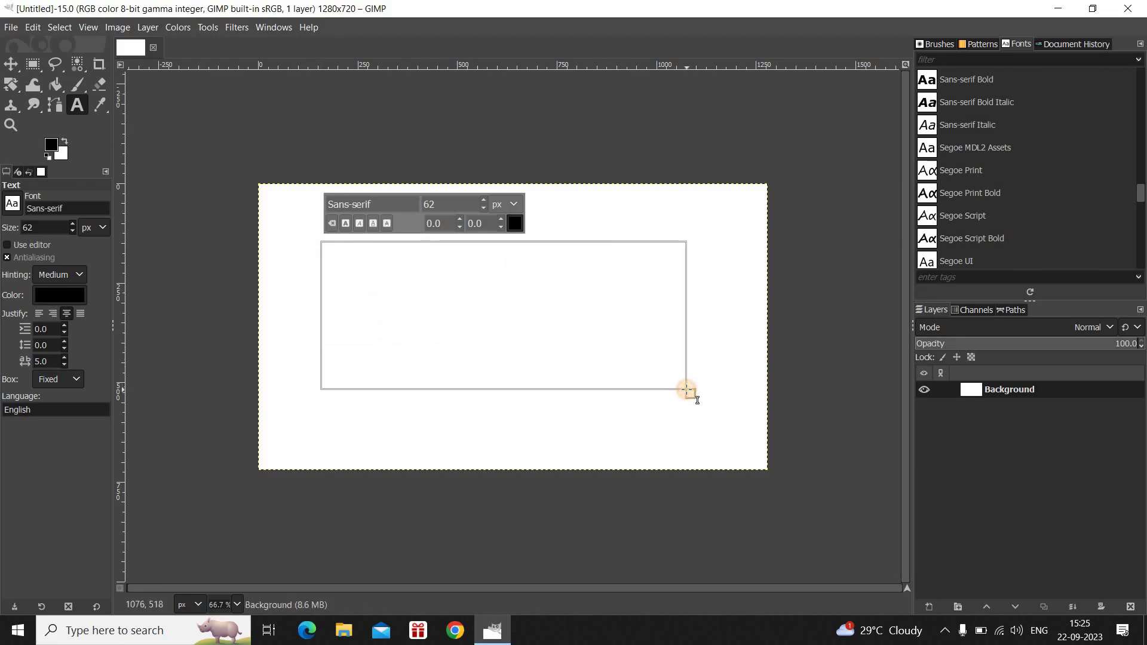
Step: Type EMBOSSED in the text box and set its font to Montserrat Heavy
click(487, 281)
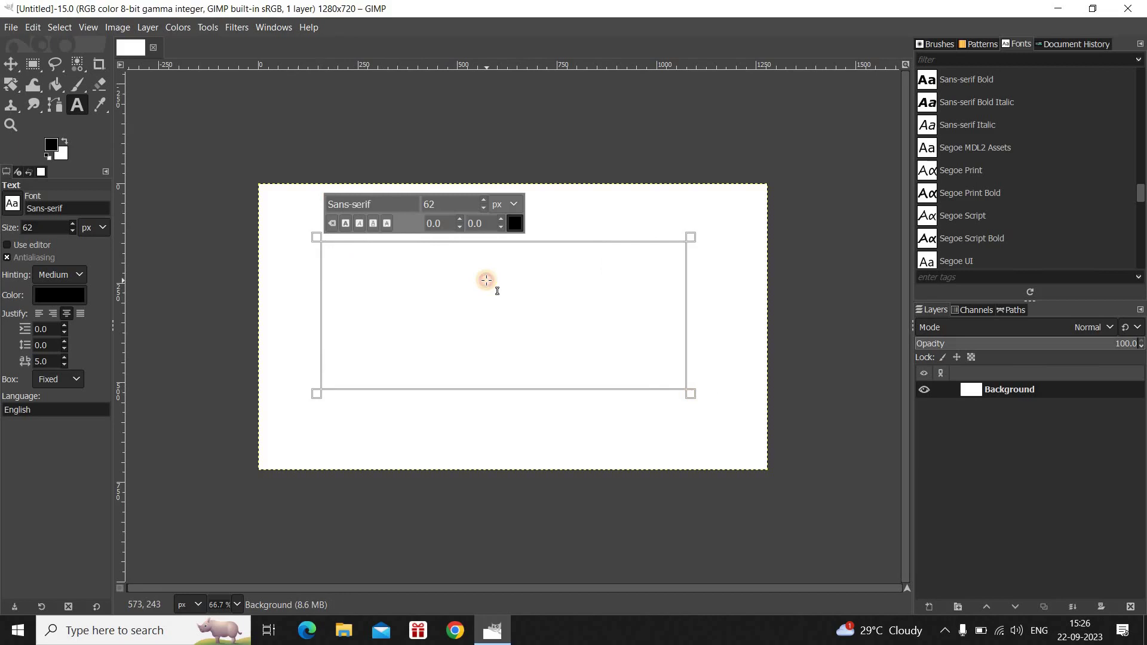
text(E)
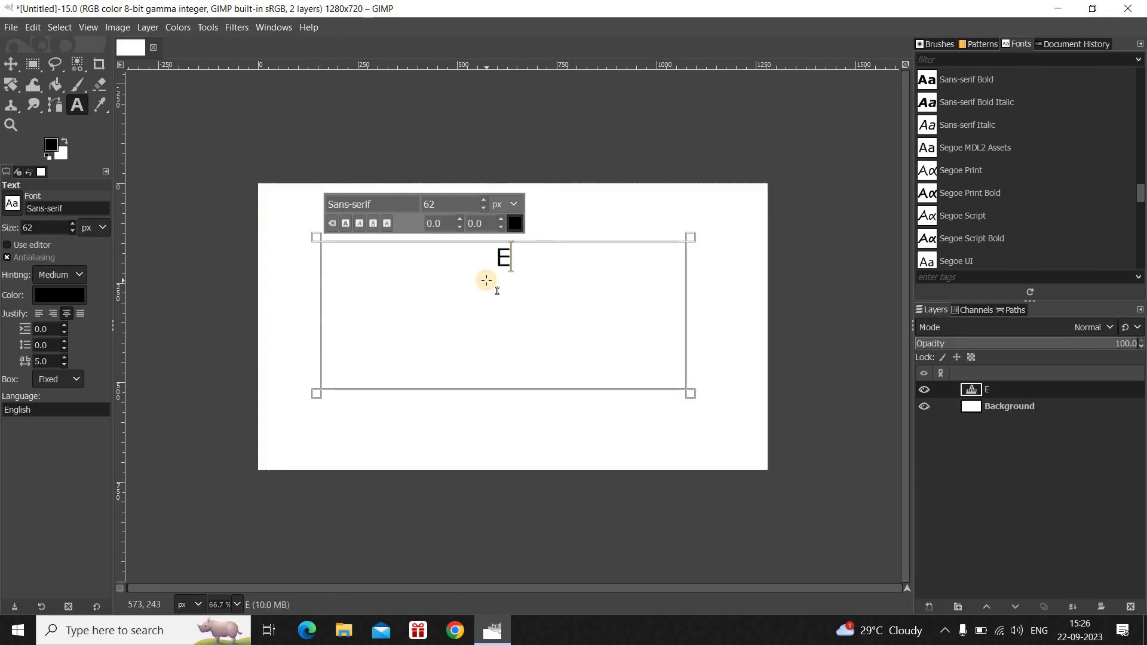
text(MBOSSED)
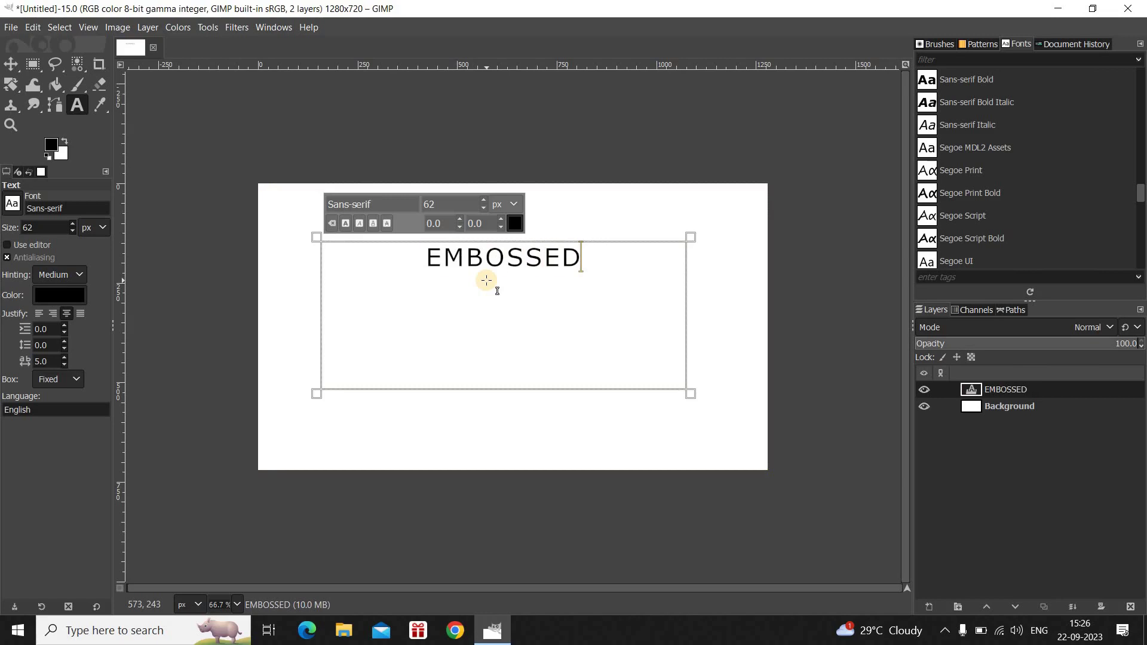
key(ctrl+a)
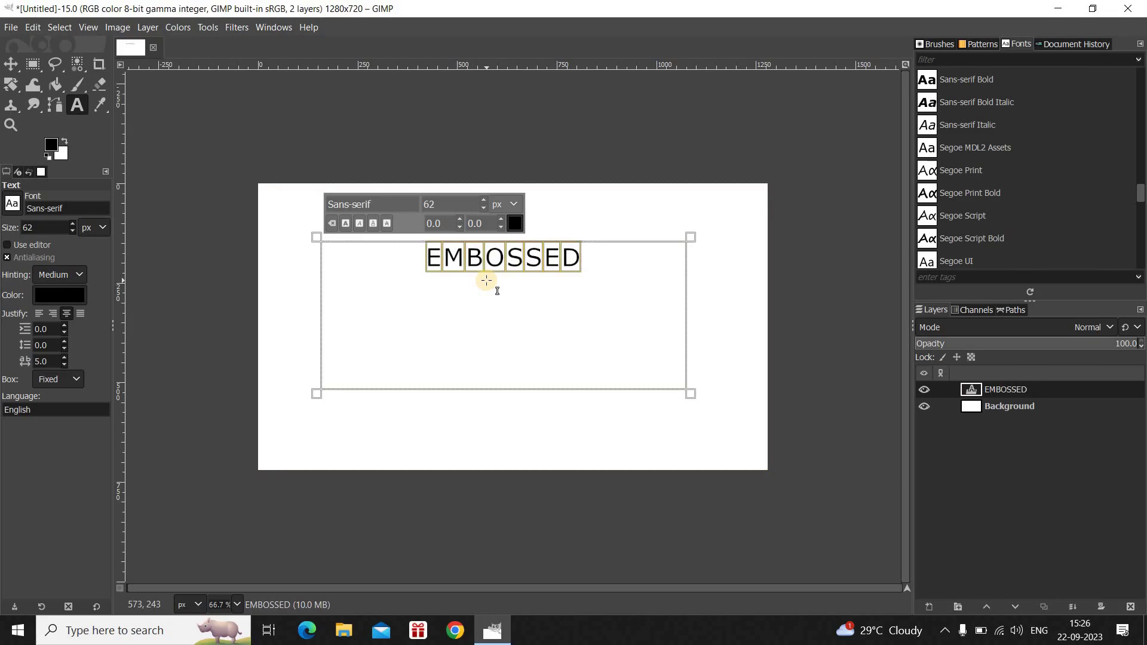
click(396, 203)
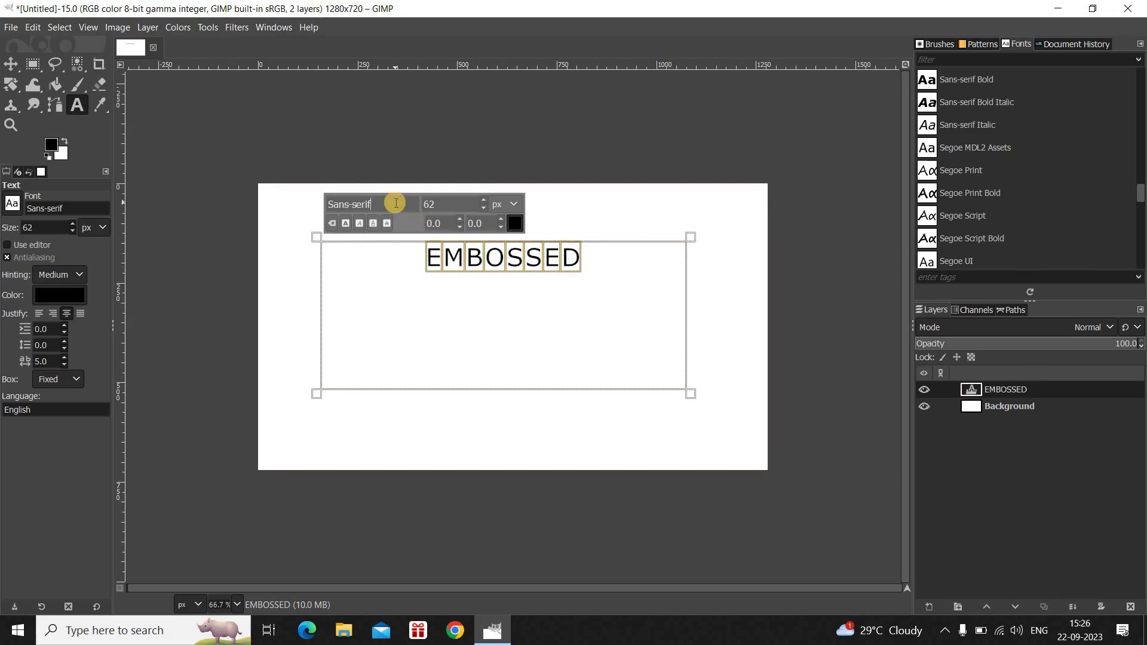
key(ctrl+a)
key(BackSpace)
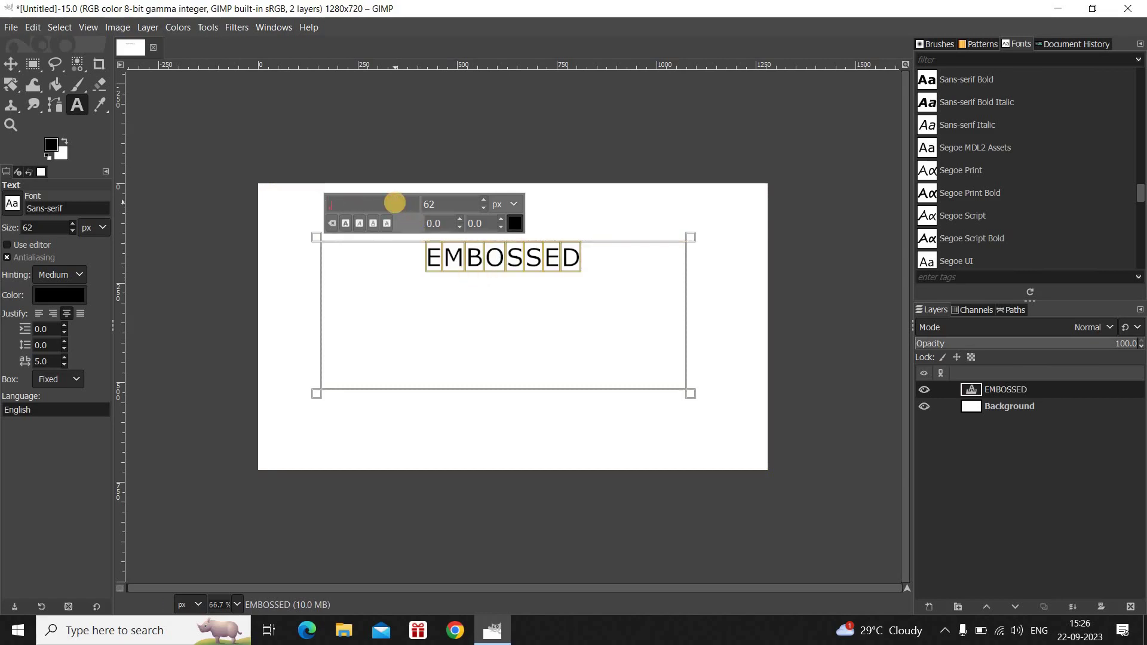
text(,p)
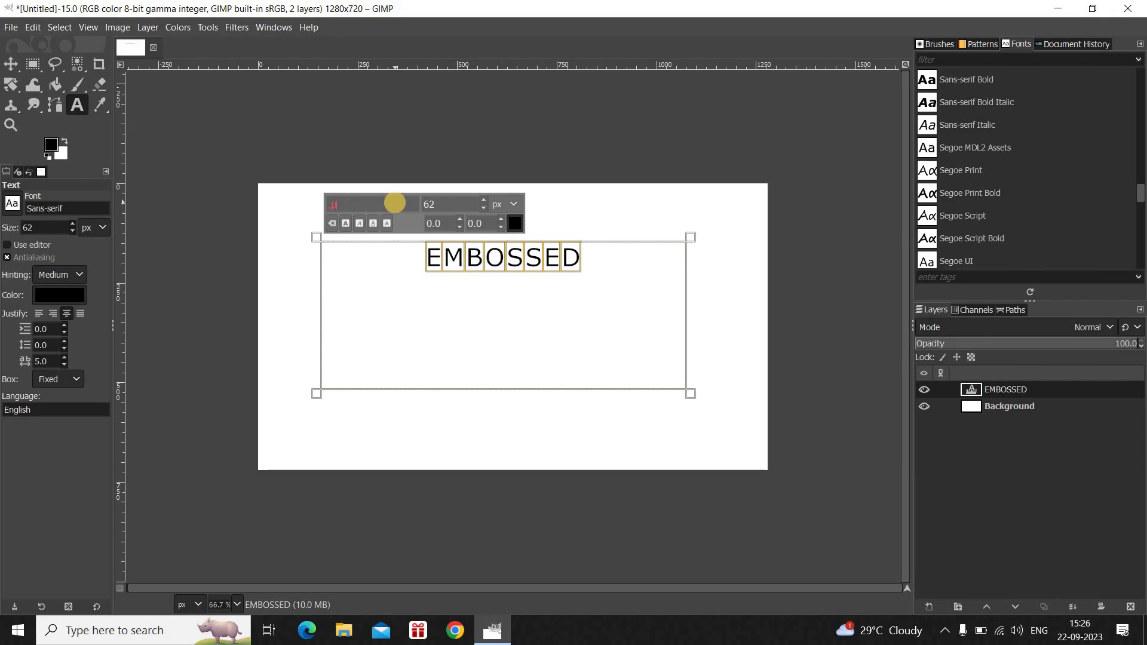
text(mtmont)
key(Down)
key(Down)
key(Return)
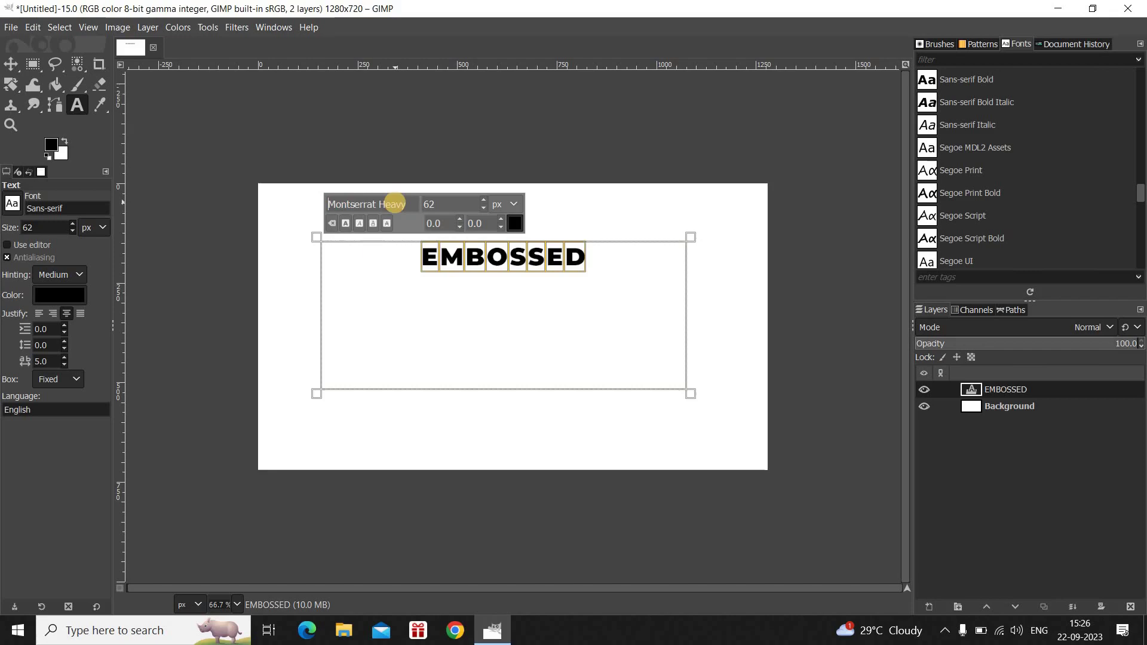
Step: Set the text size to 130 px and shrink the text box to fit the line
click(448, 200)
key(BackSpace)
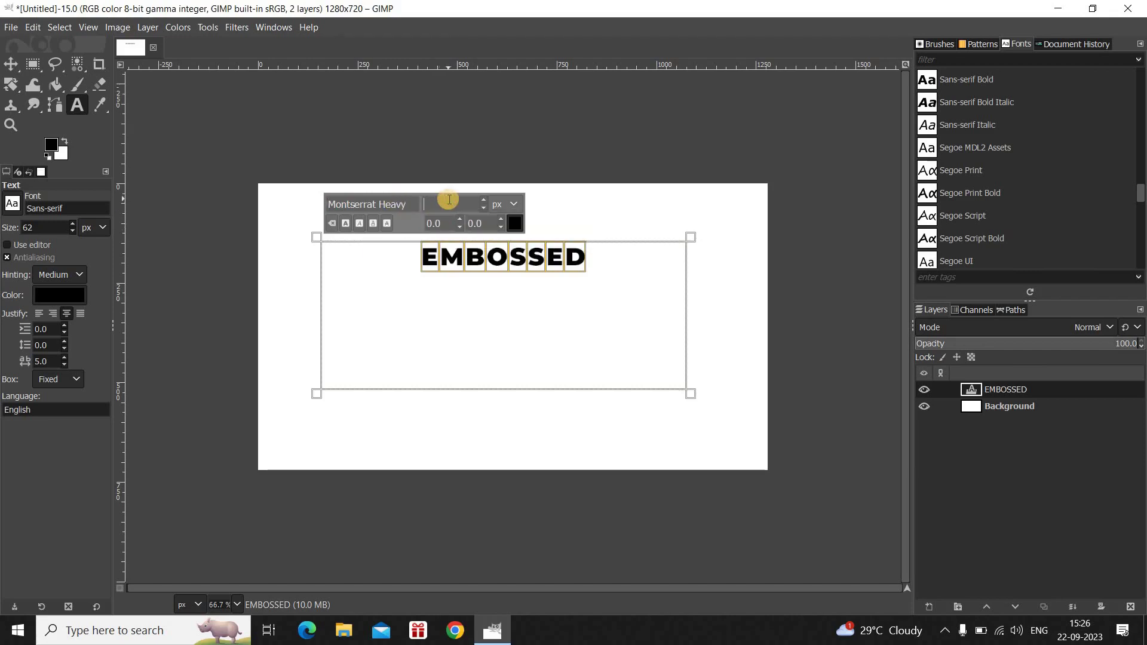
text(130)
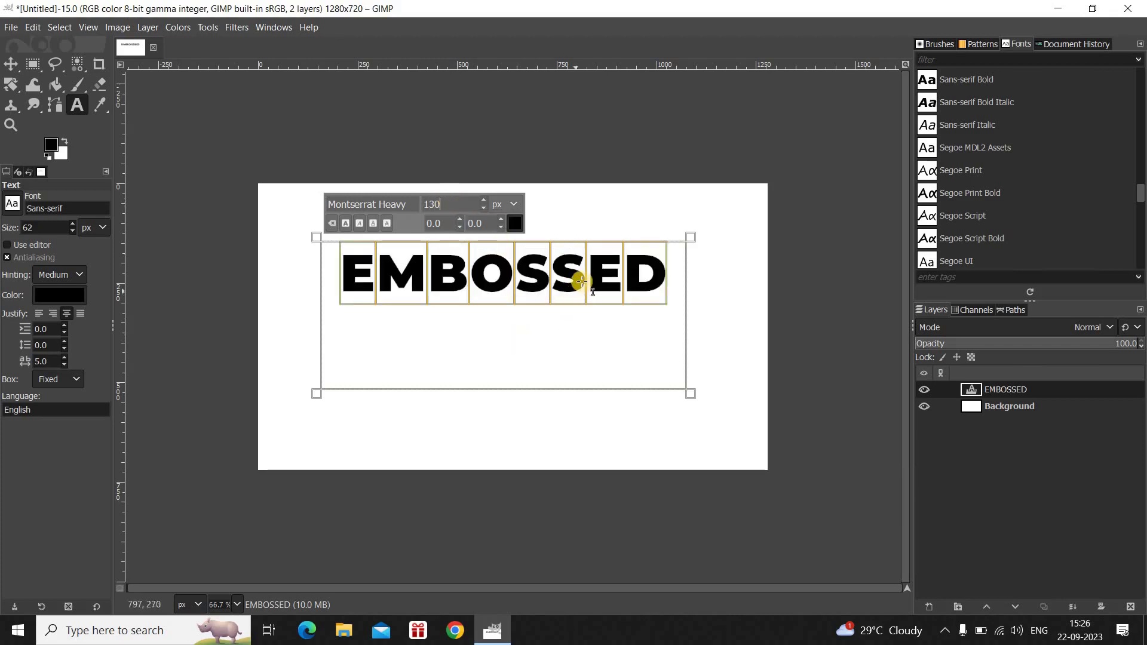
click(584, 281)
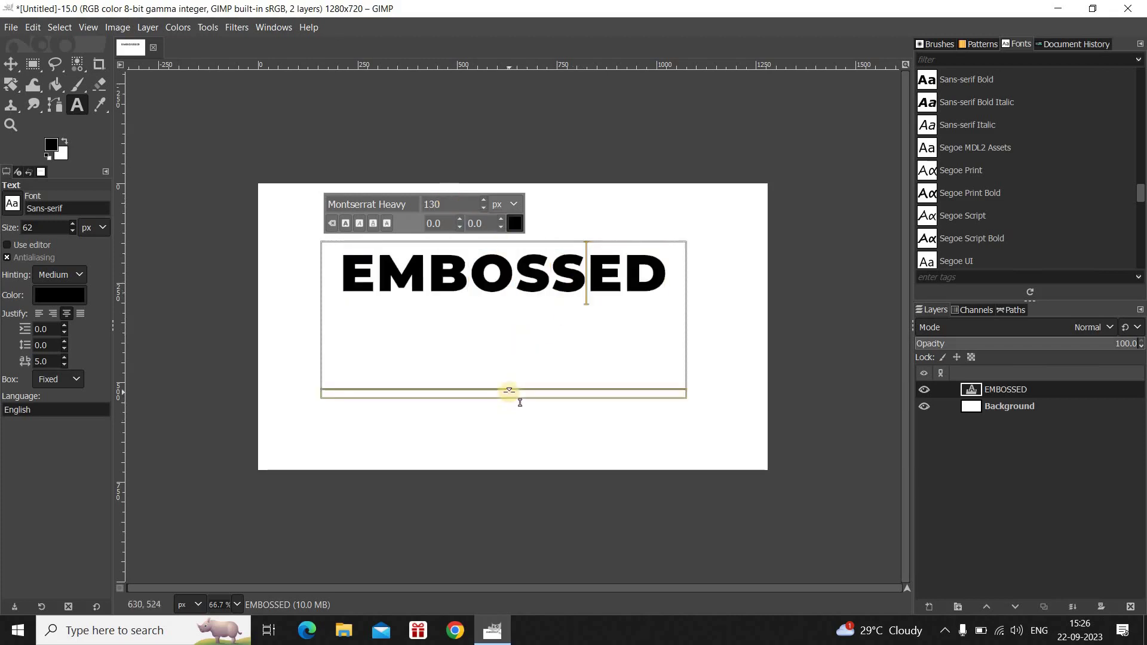
drag(512, 391, 512, 309)
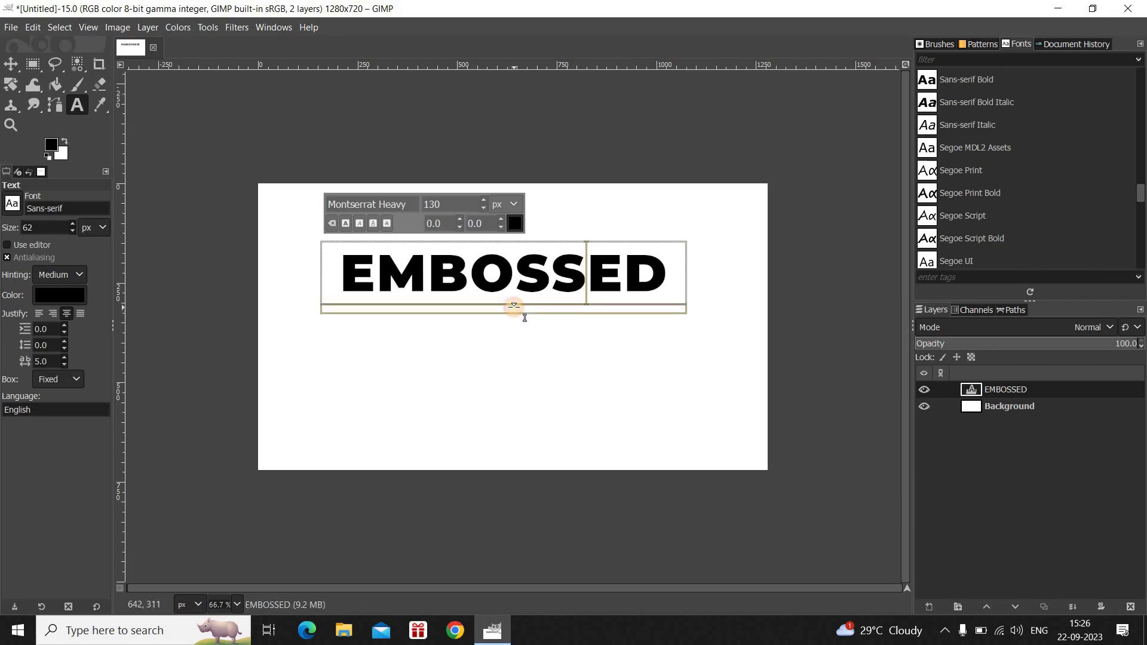
Step: Centre the EMBOSSED layer horizontally and vertically on the canvas using the Align tool
click(208, 27)
mouse_move(253, 84)
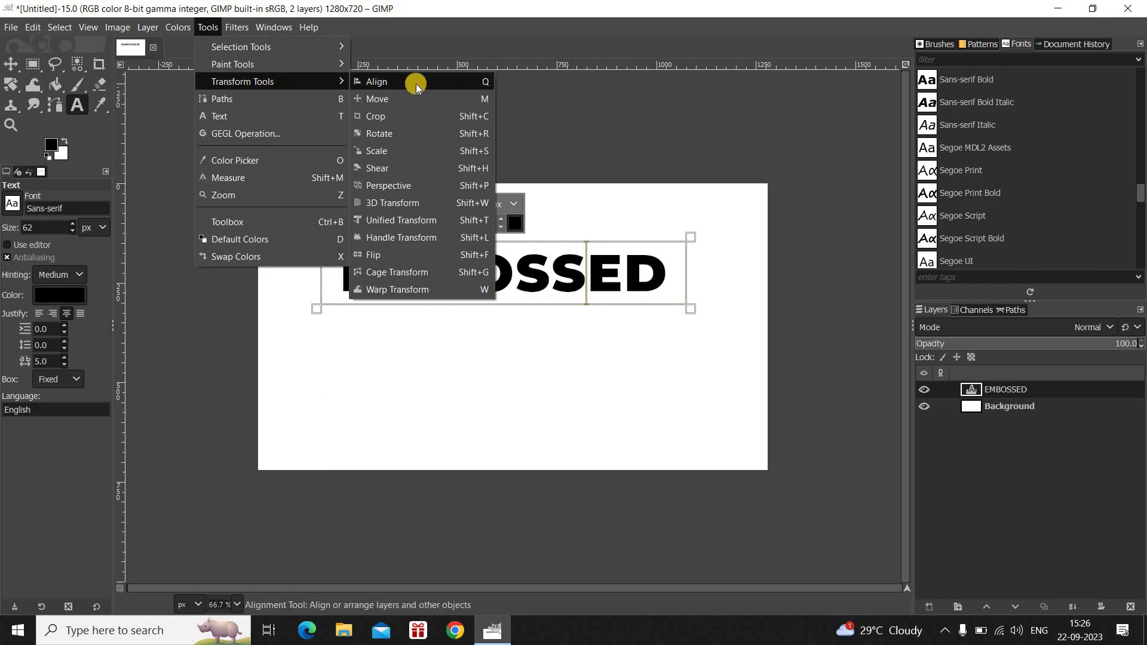
click(433, 82)
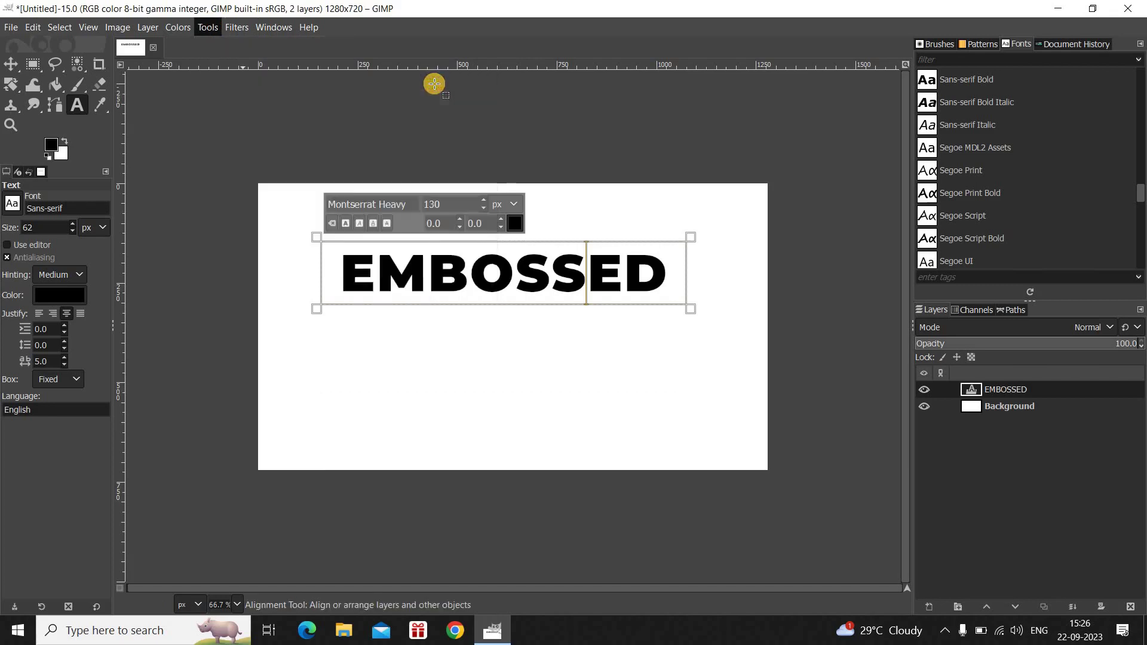
click(350, 273)
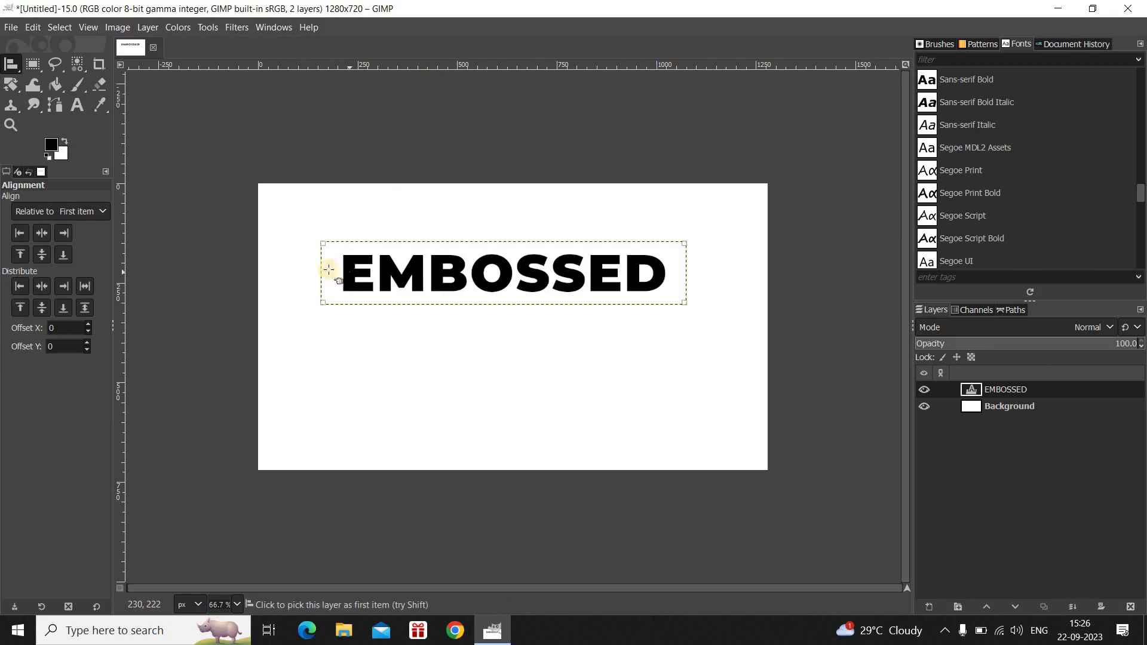
click(42, 233)
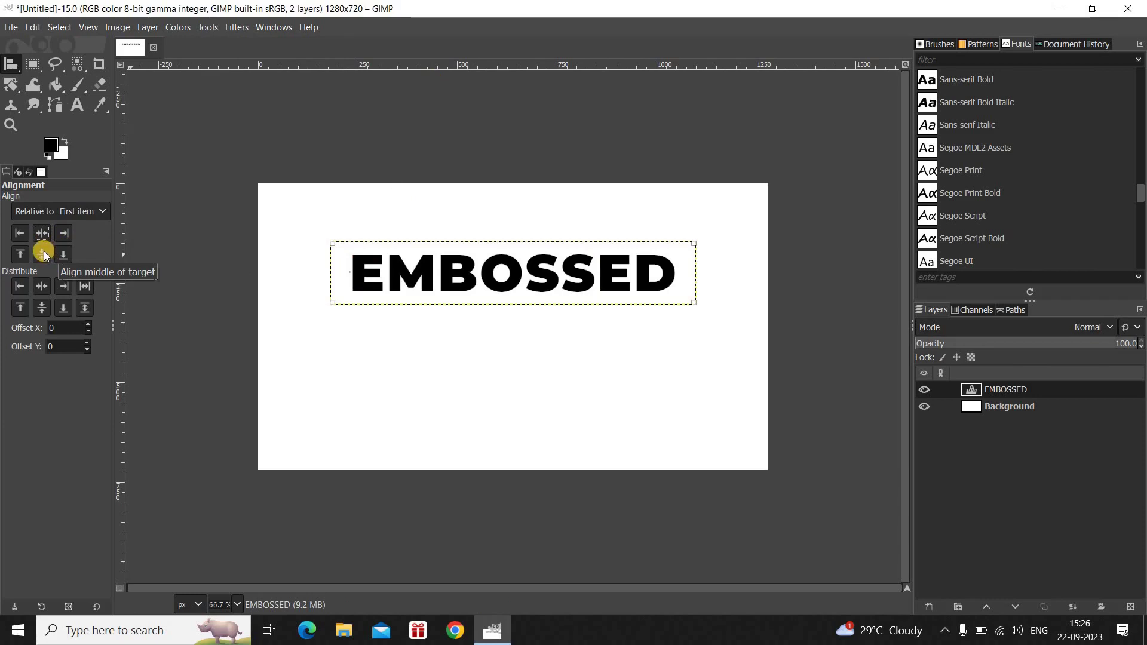
click(43, 254)
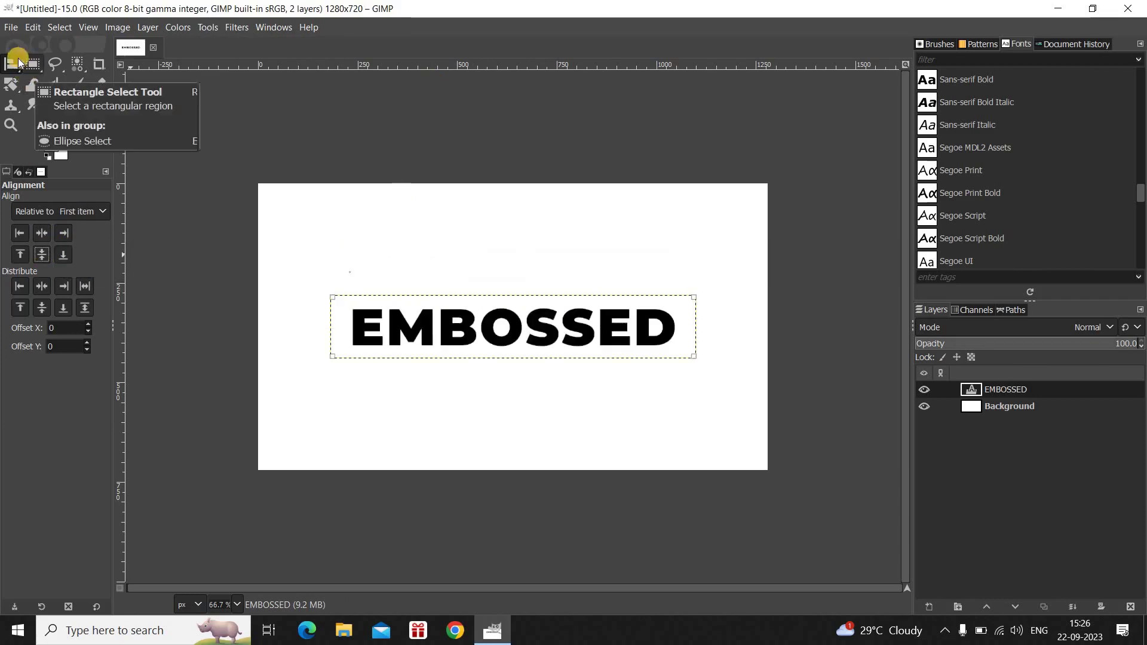
drag(14, 66, 45, 65)
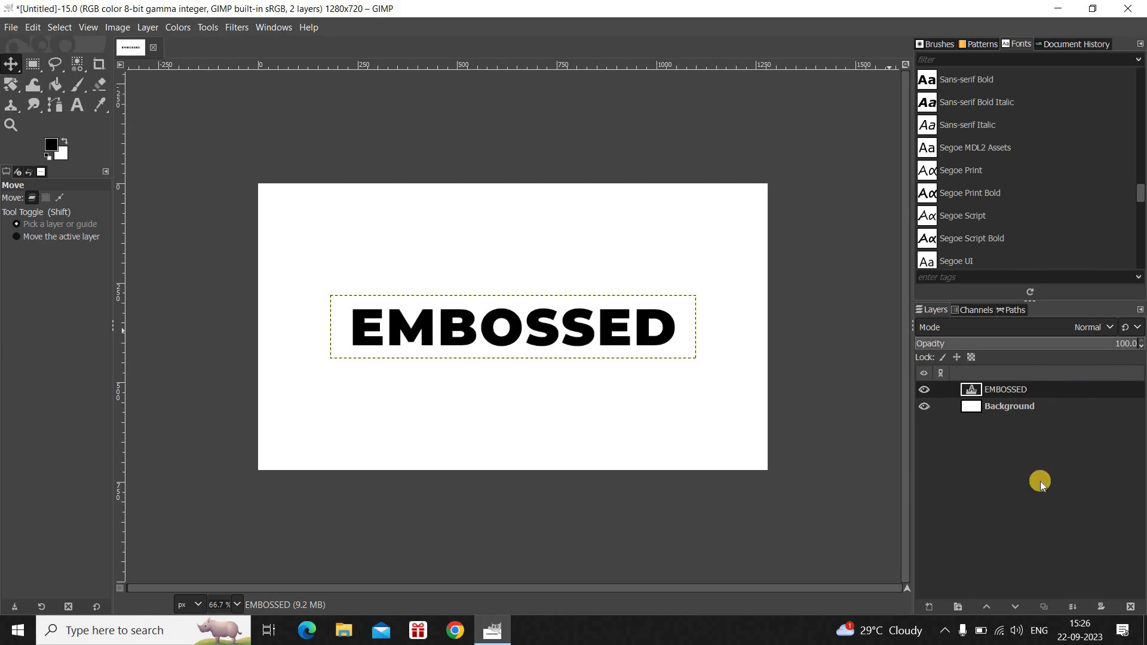
Step: Open the Create a New Layer dialog from the Layers panel
click(926, 605)
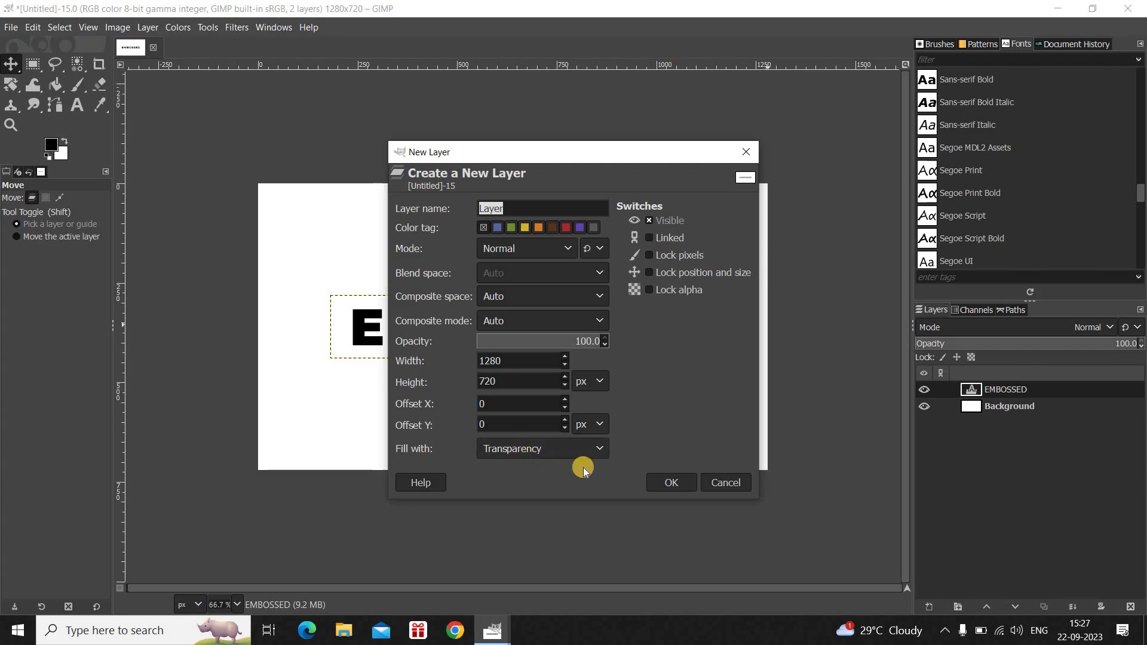
Step: Add the transparent layer and turn the EMBOSSED layer's alpha into a selection
click(668, 483)
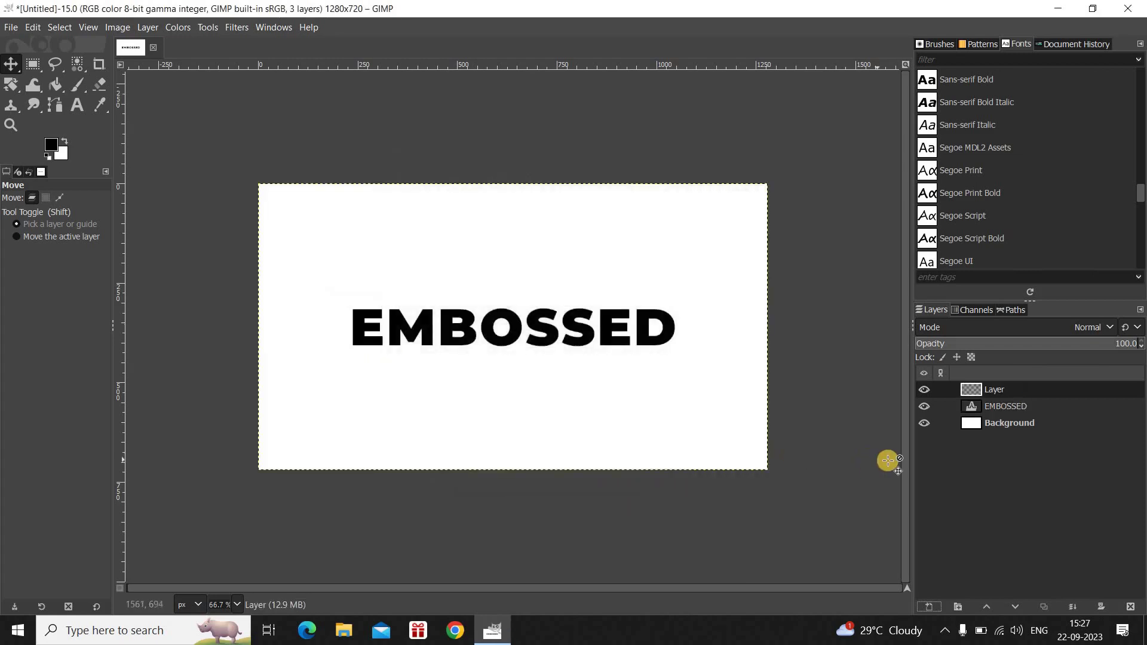
click(1058, 405)
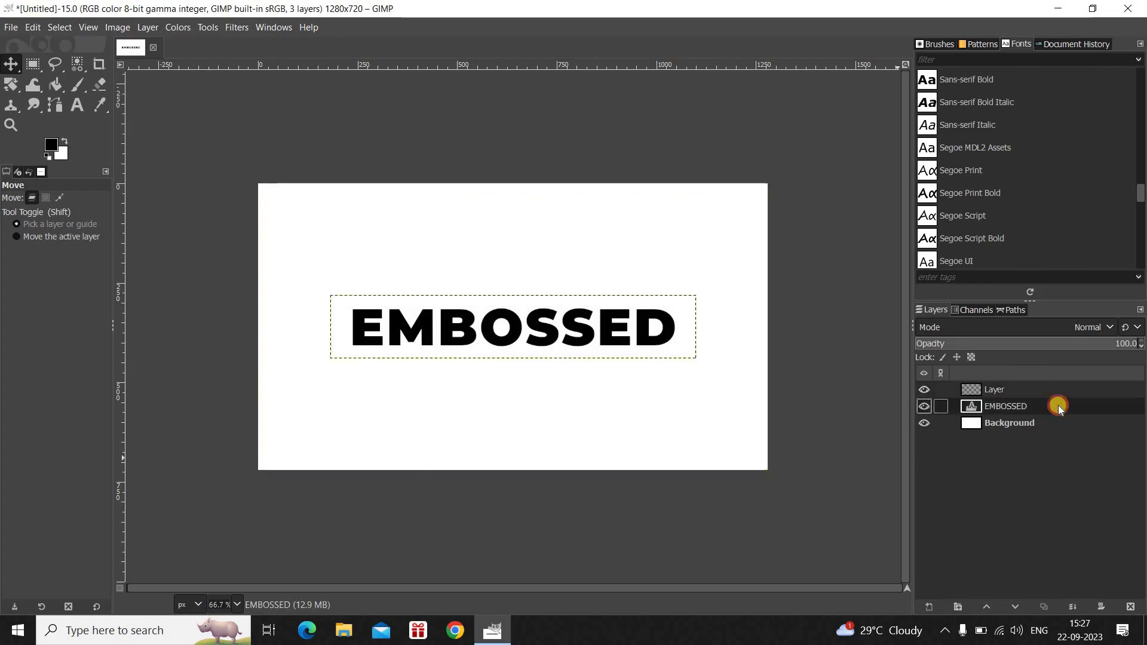
right_click(1059, 405)
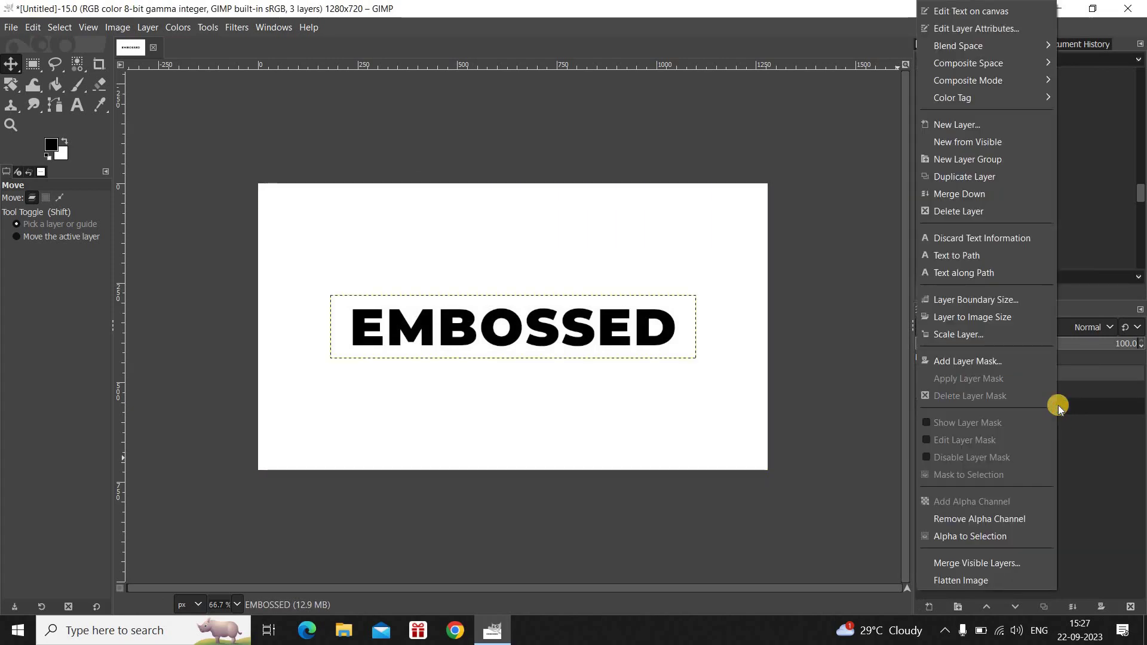
click(1009, 538)
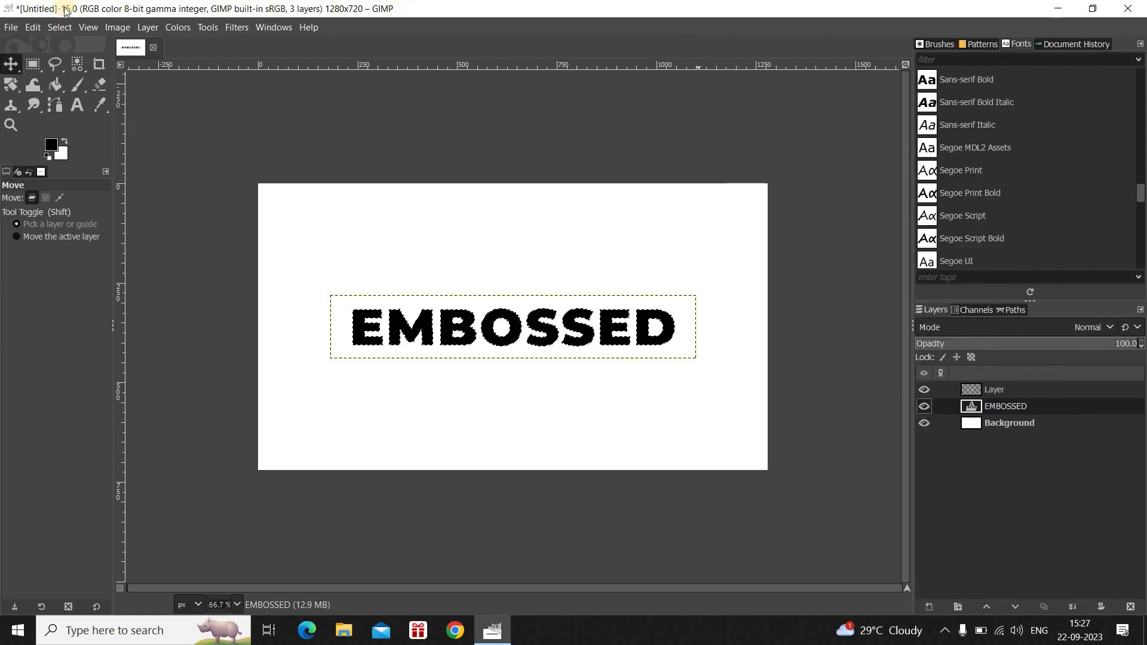
Step: Feather the letter selection by 15 px
click(52, 28)
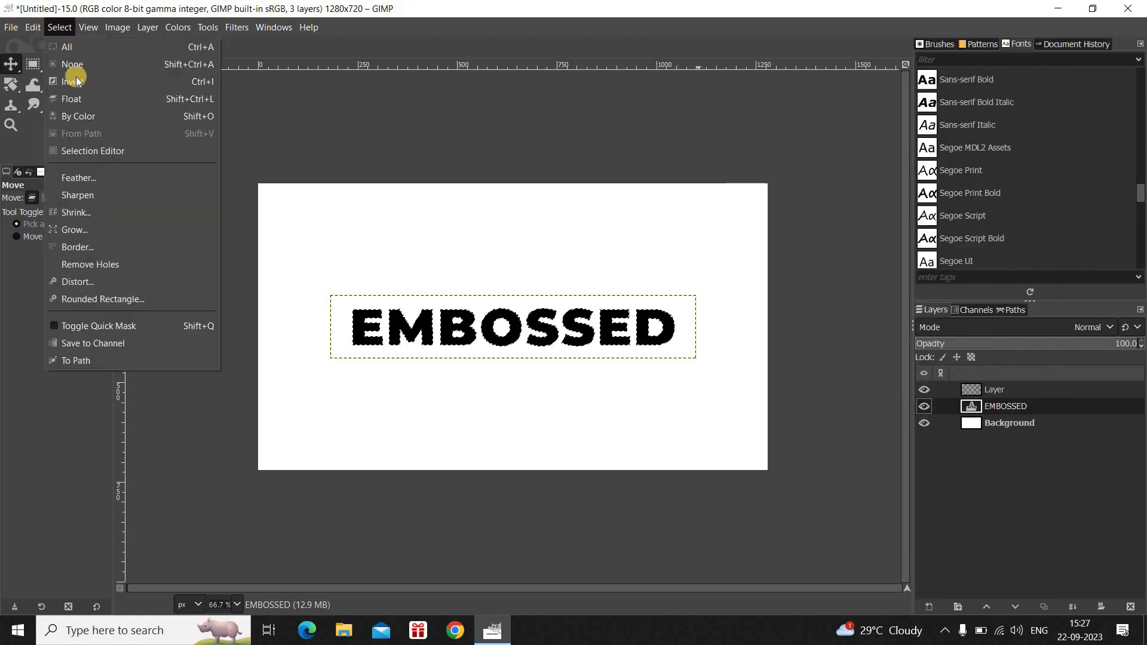
click(132, 178)
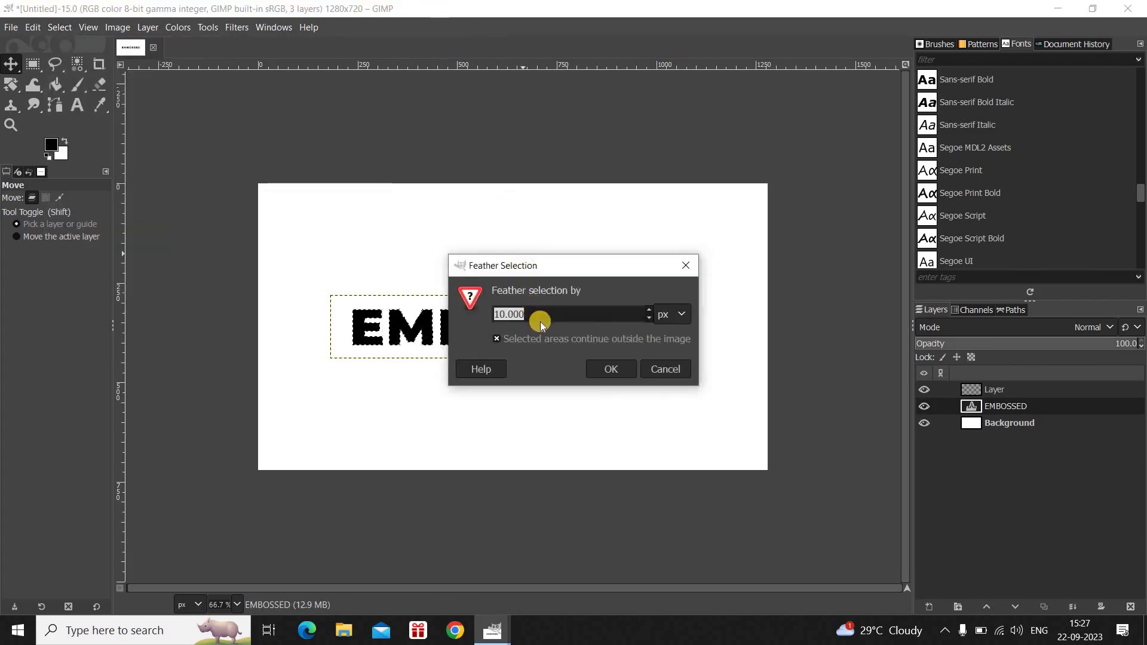
text(15)
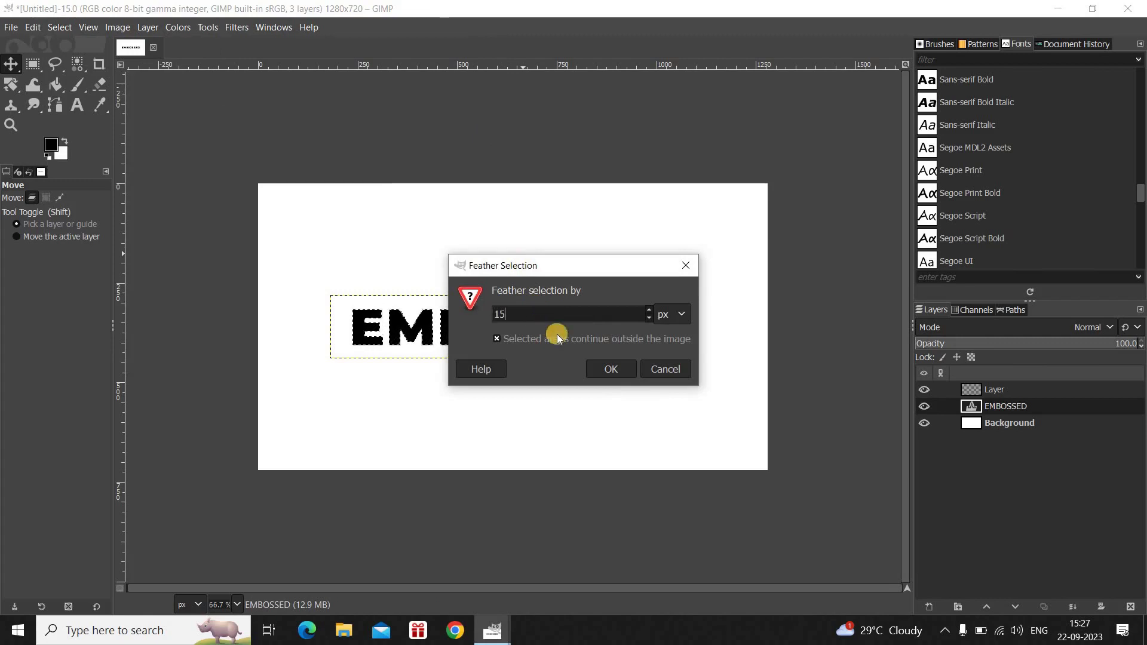
click(604, 366)
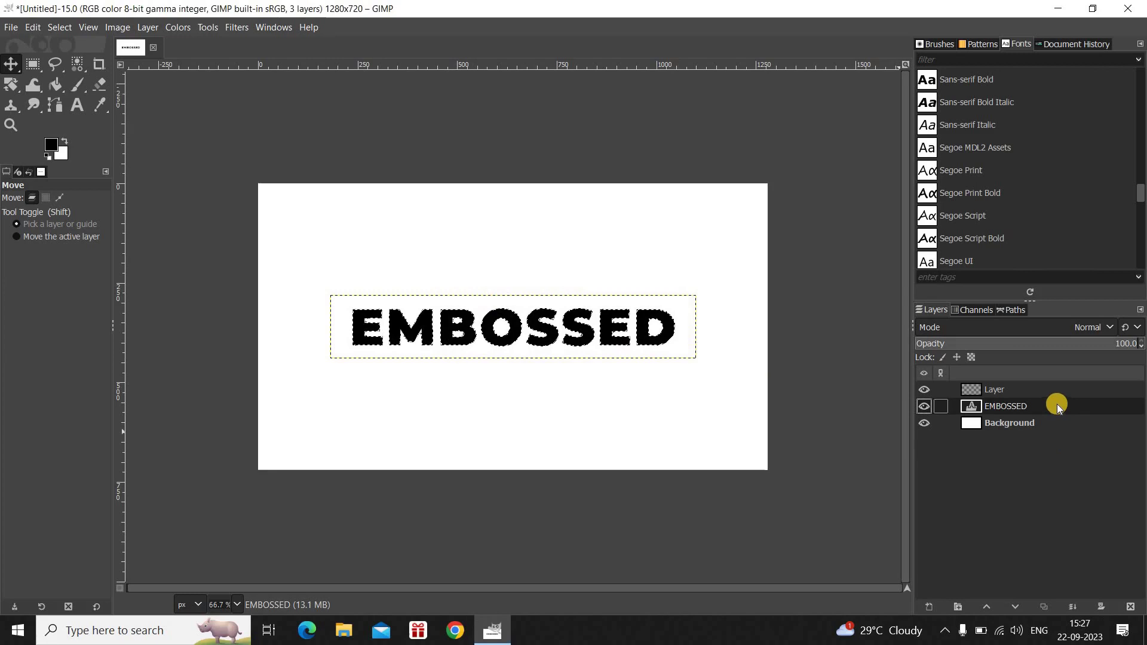
Step: Make the empty Layer active and switch to the Bucket Fill tool
click(1046, 392)
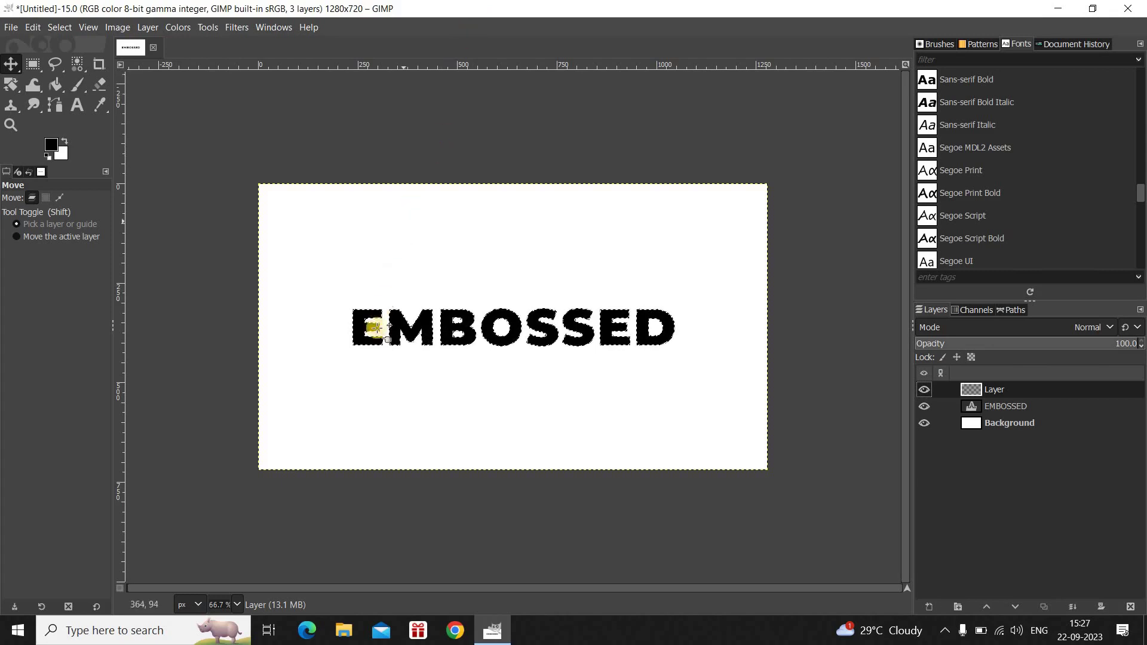
drag(375, 327, 241, 61)
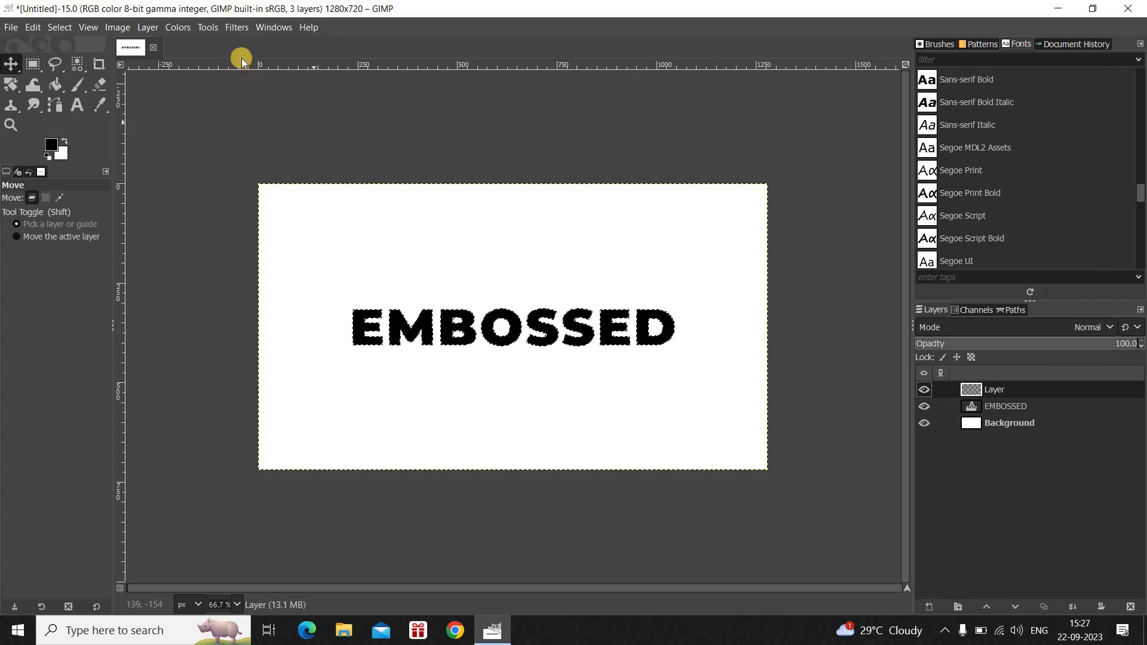
click(208, 26)
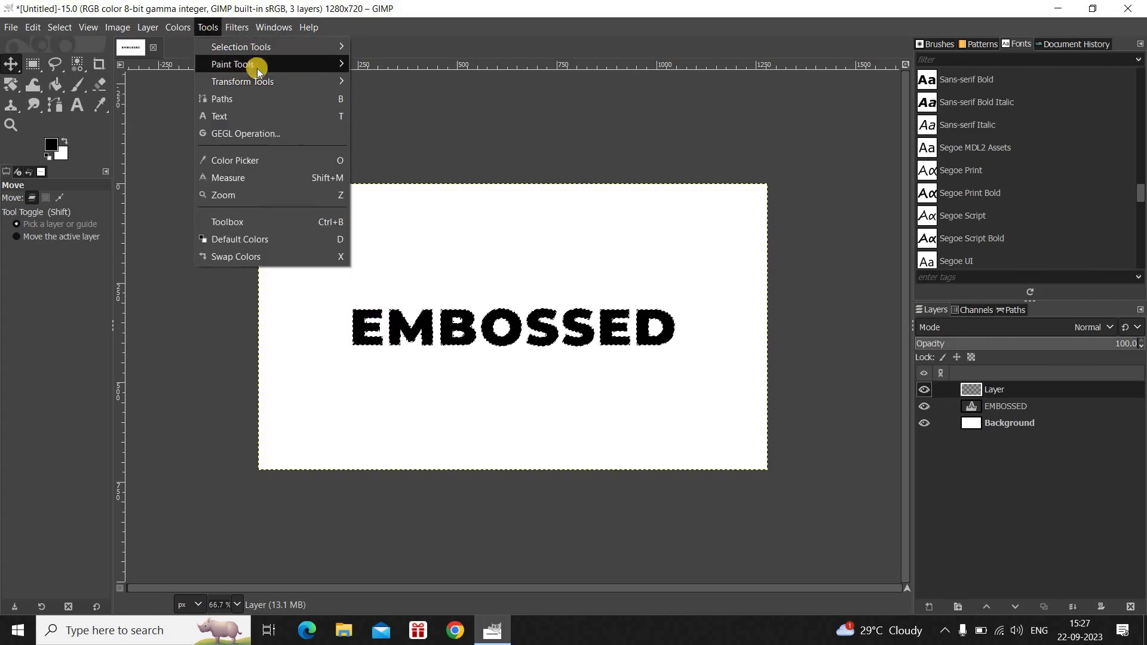
mouse_move(257, 65)
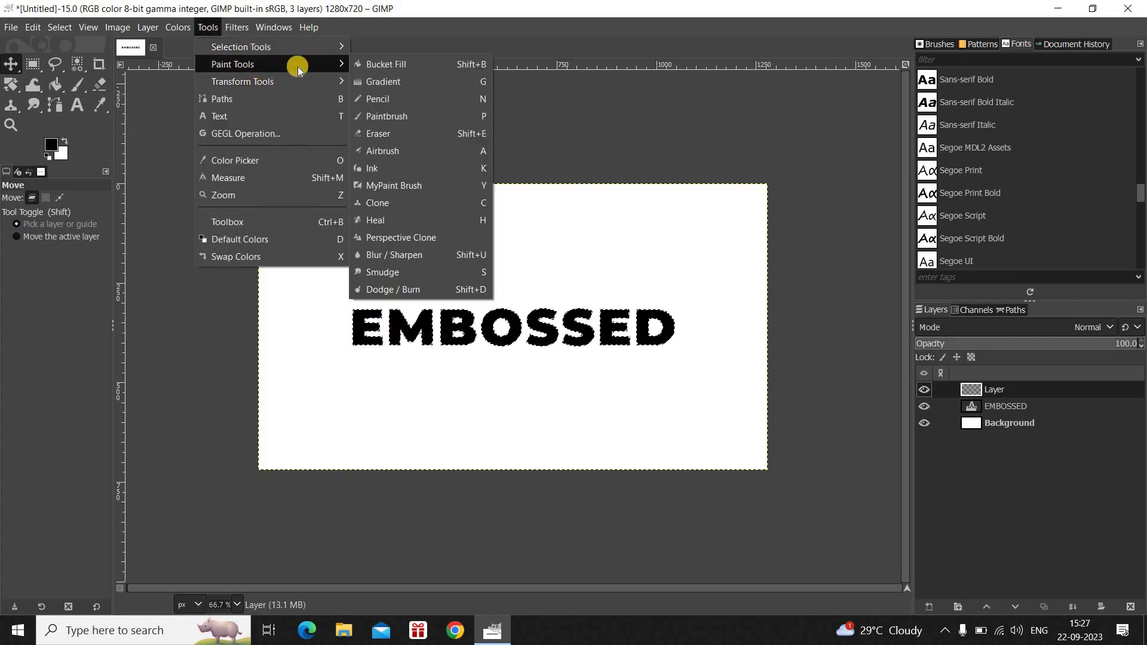
click(422, 65)
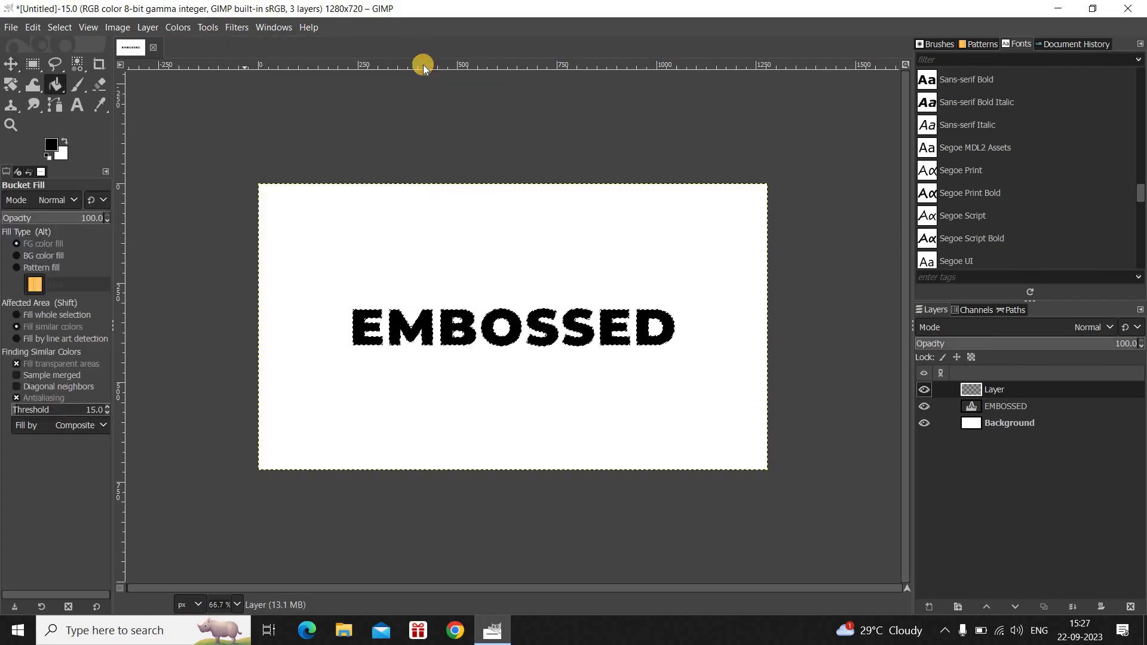
Step: Bucket-fill the feathered letter selection with white on Layer, then select none
click(66, 139)
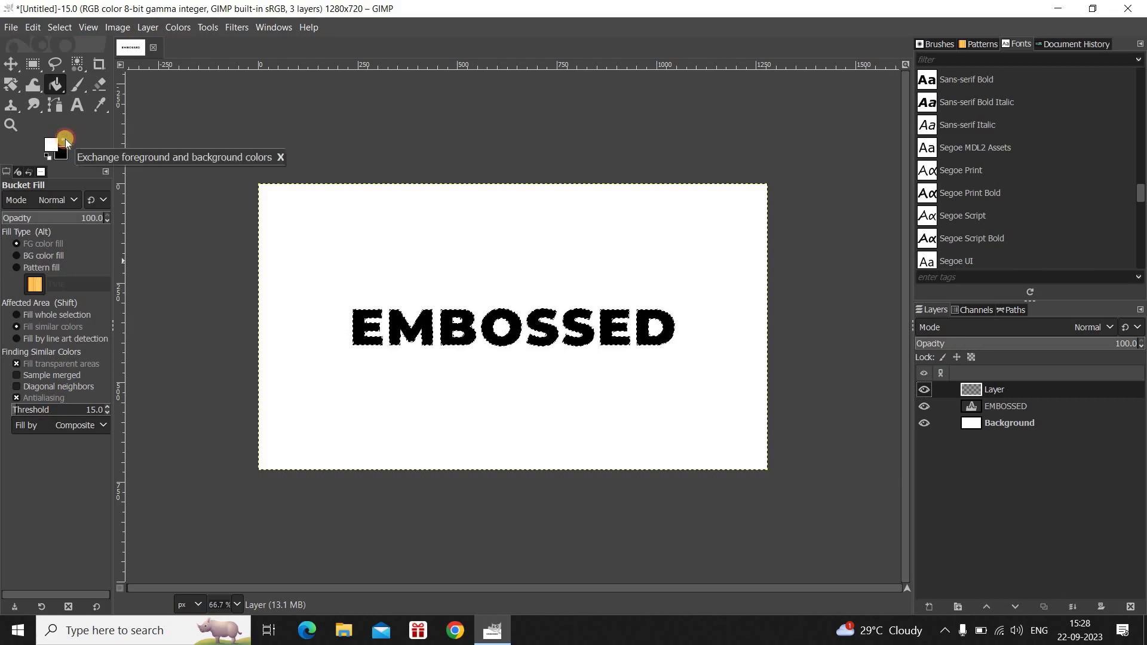
click(357, 319)
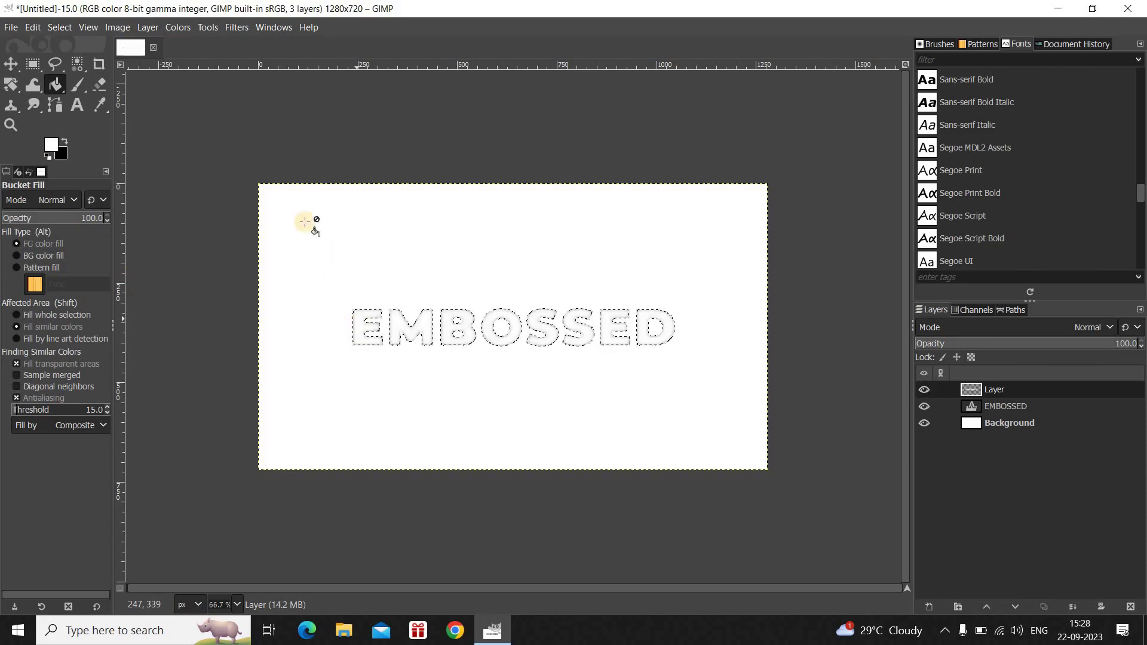
click(59, 28)
click(77, 63)
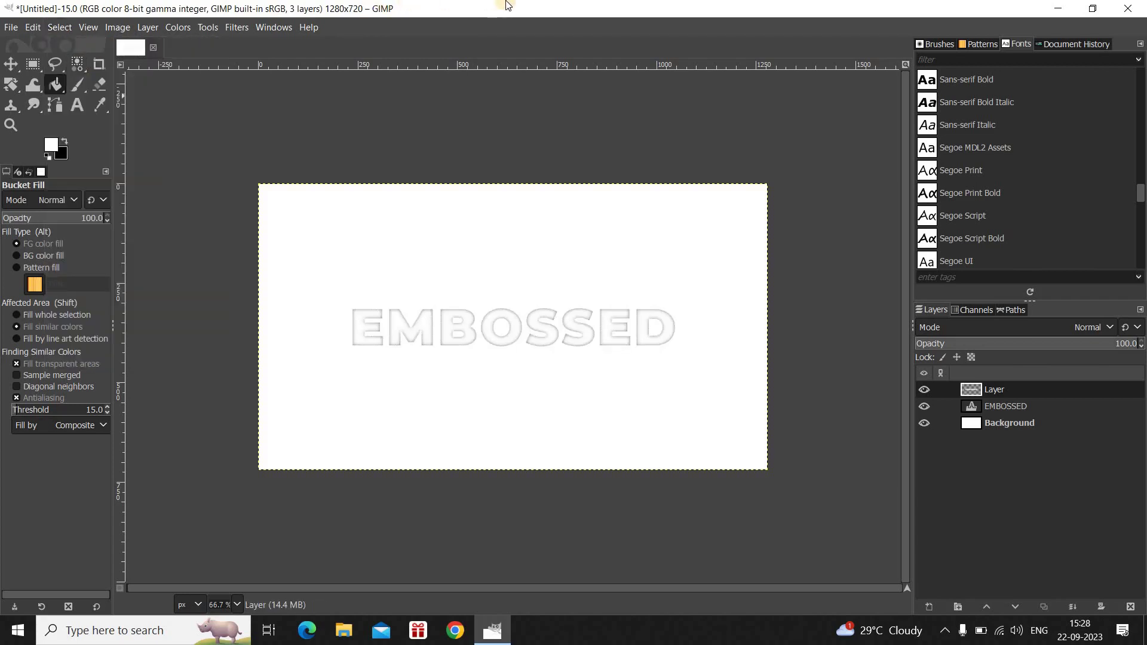
Step: Apply Emboss to Layer with azimuth 126.88, elevation 40.68 and depth 39
click(241, 29)
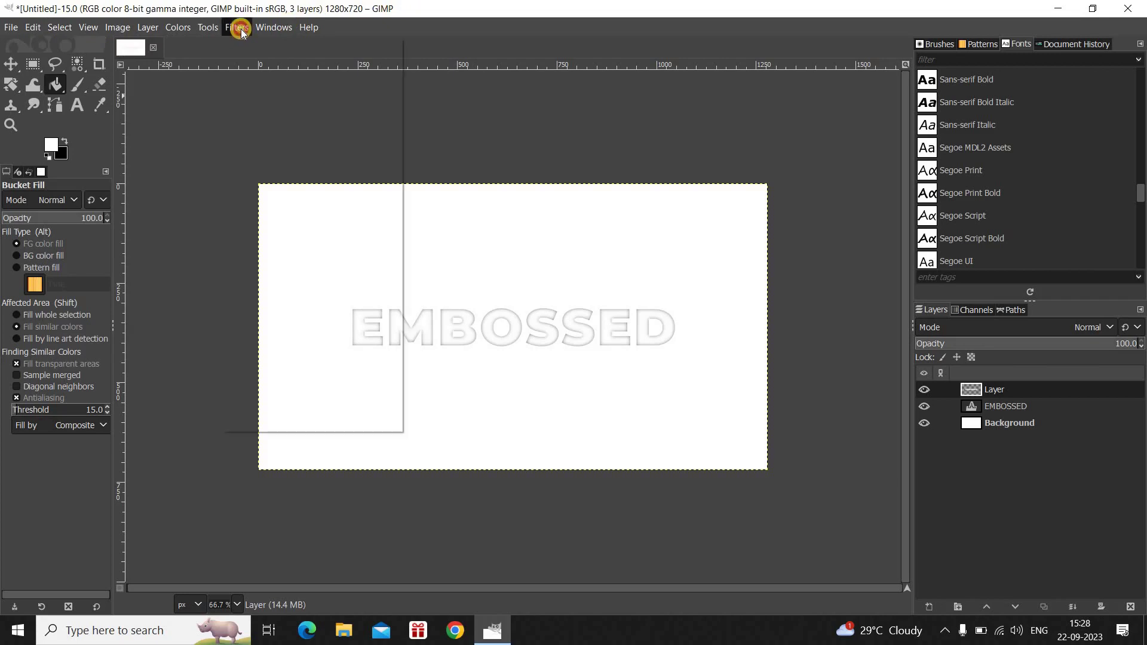
mouse_move(325, 155)
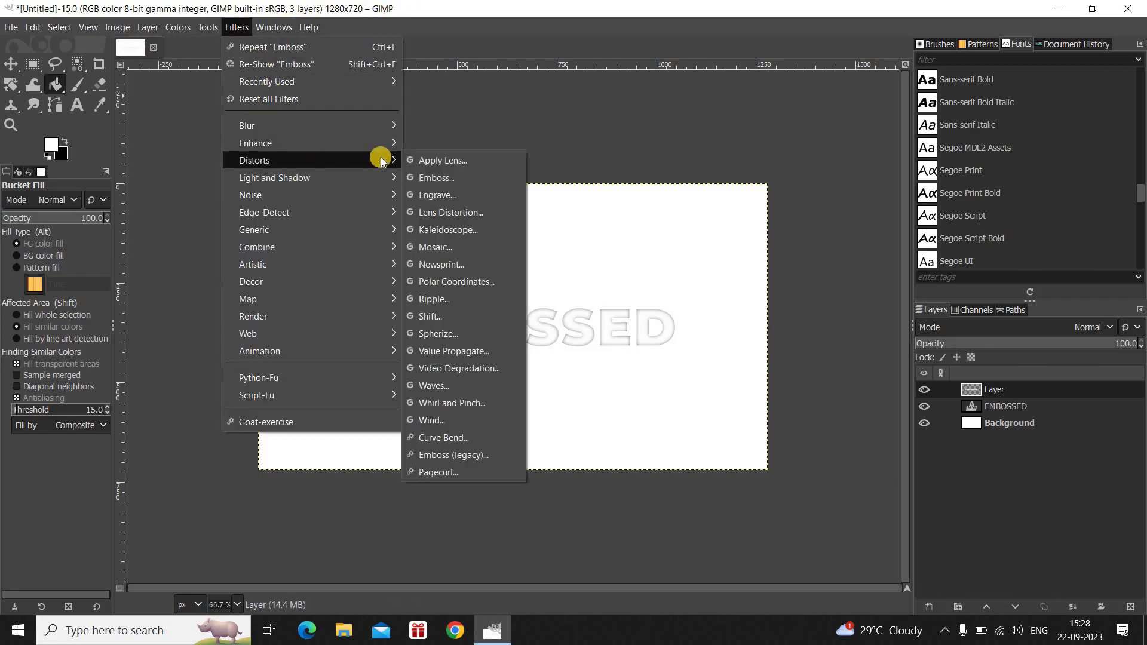
click(483, 178)
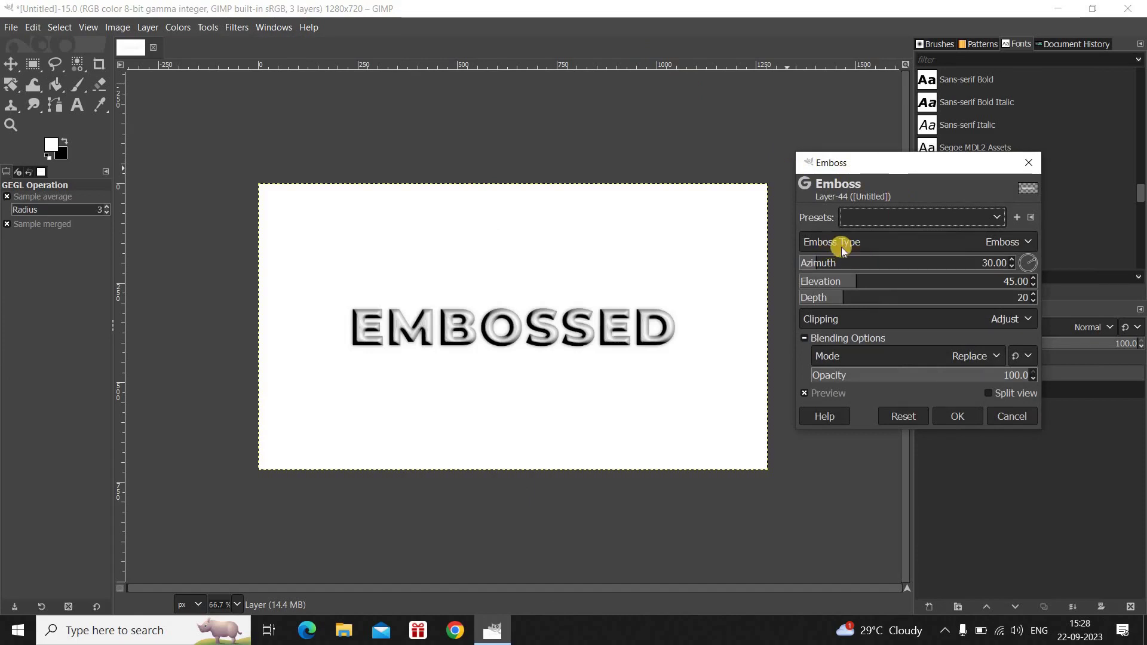
click(994, 243)
click(949, 259)
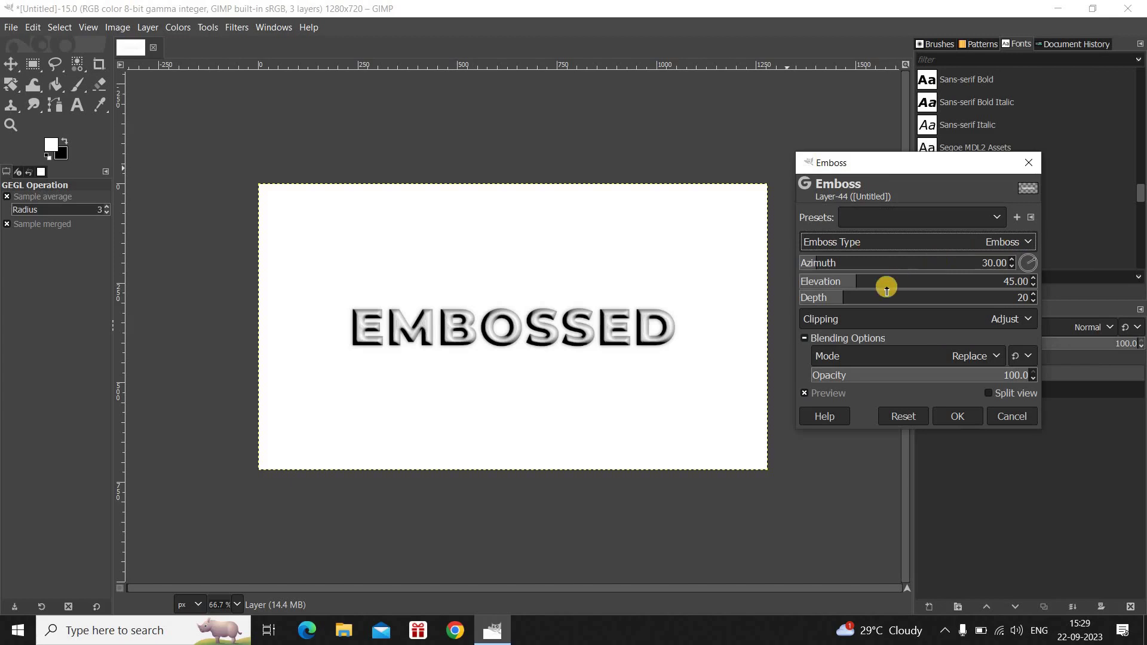
click(874, 261)
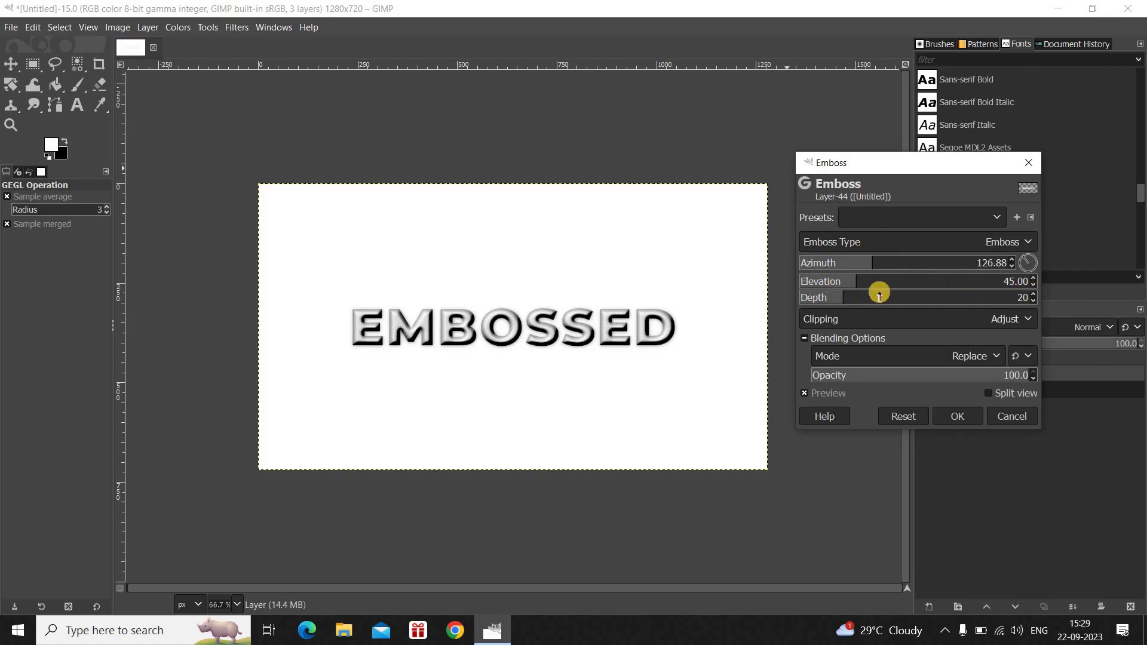
click(852, 281)
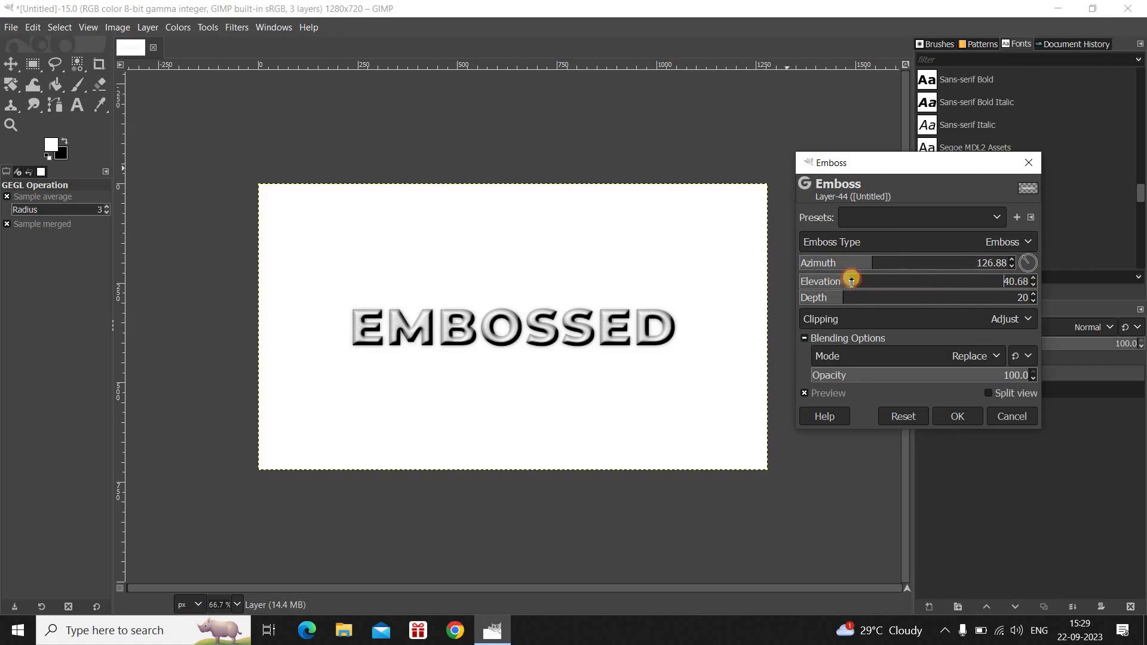
click(884, 295)
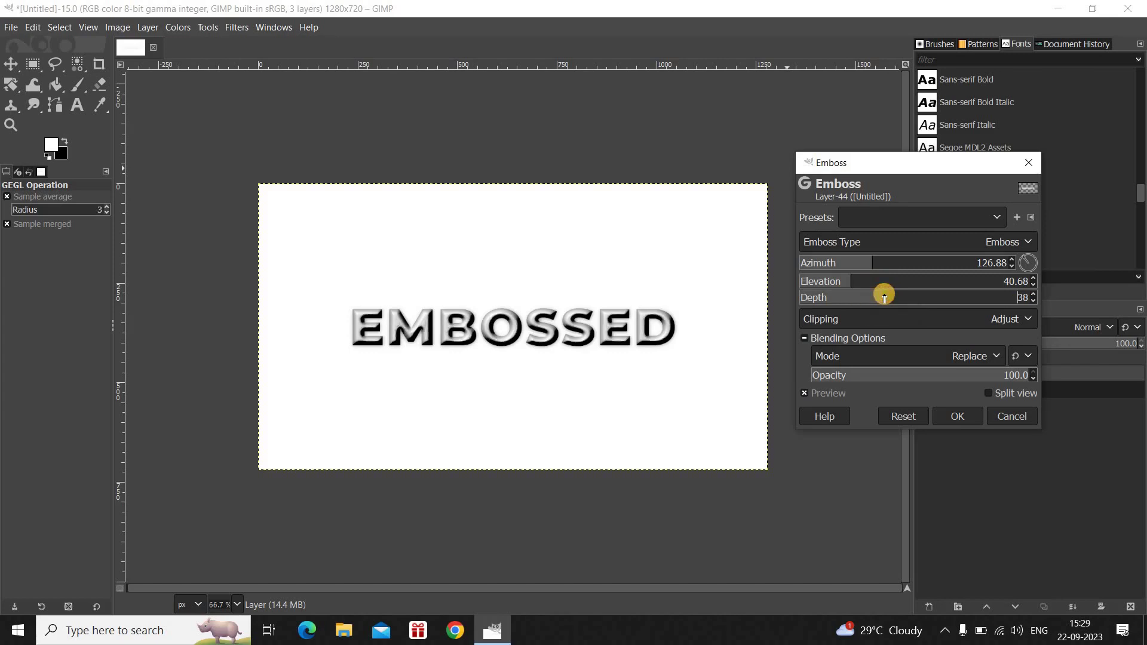
drag(884, 295, 887, 295)
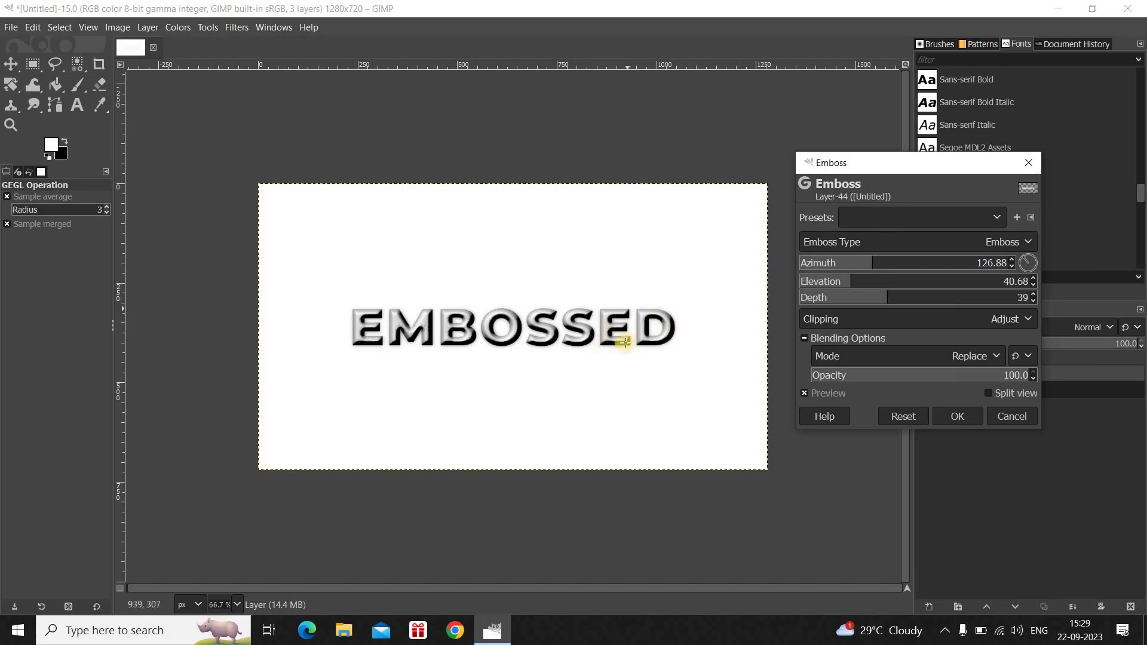
click(966, 421)
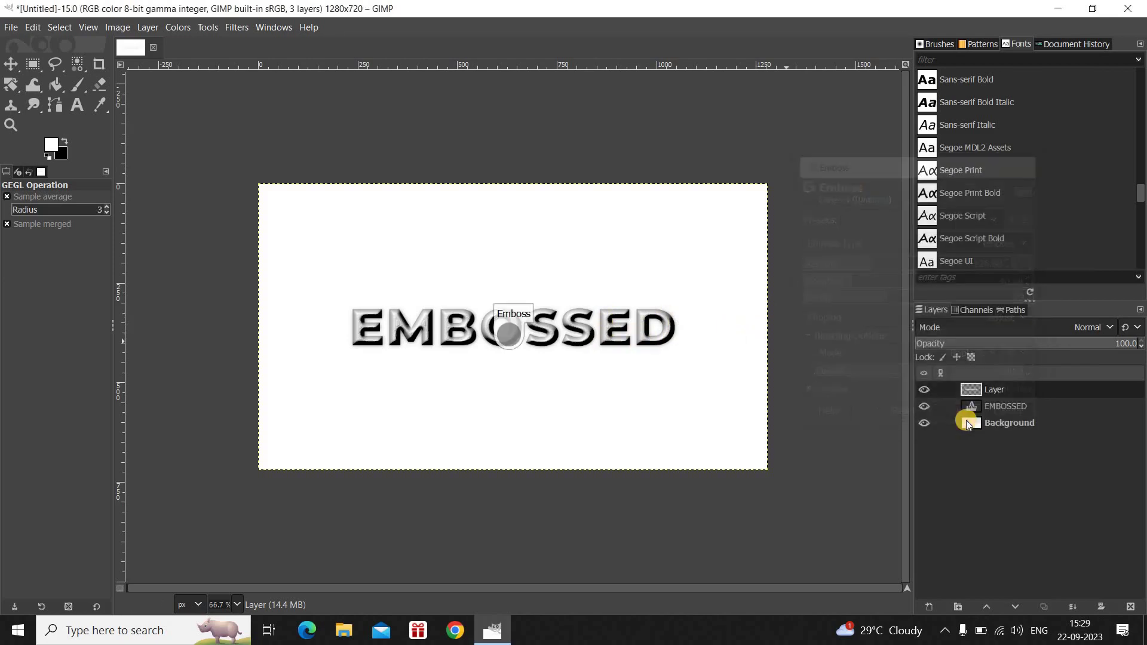
Step: Select the Background layer and zoom to 100% to view the embossed text
click(1013, 422)
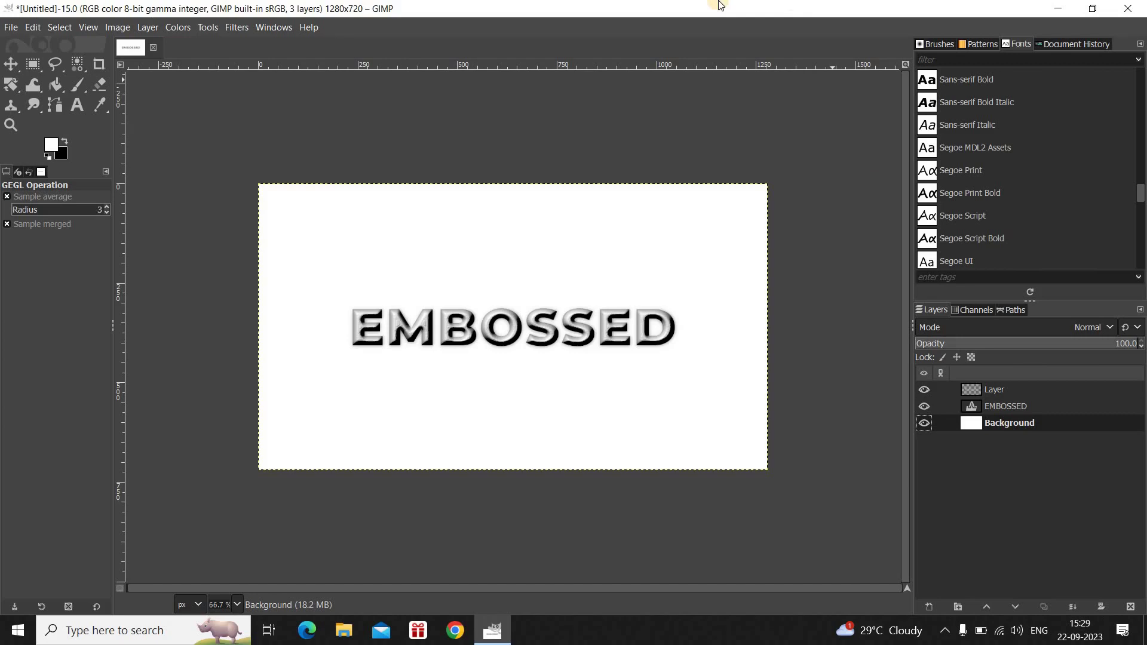
key(1)
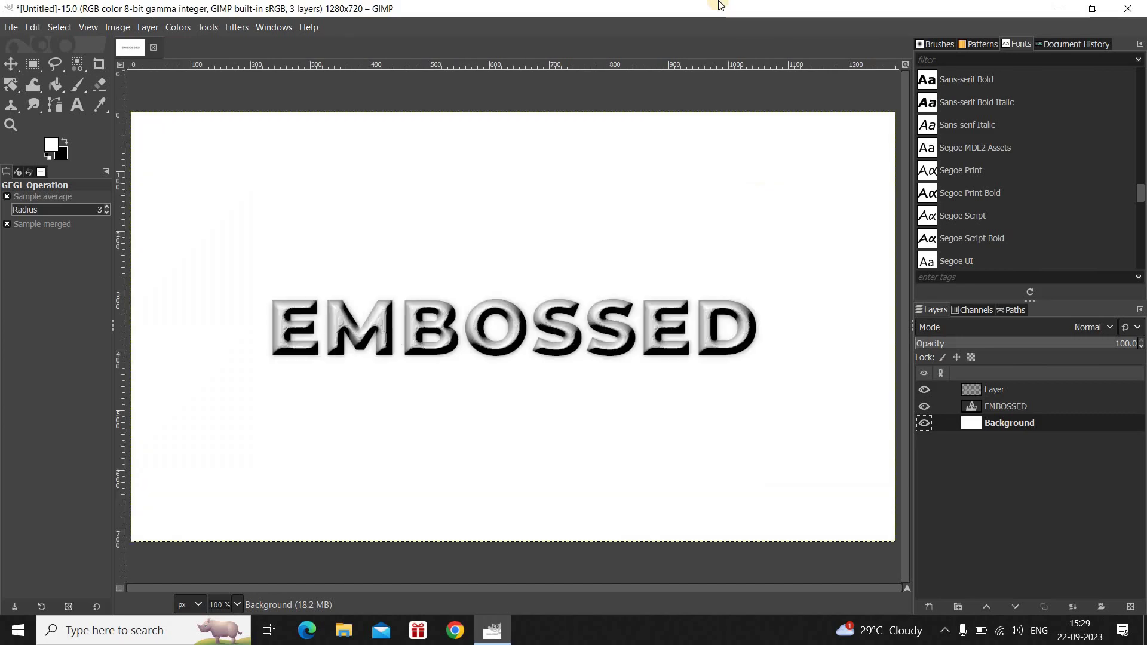